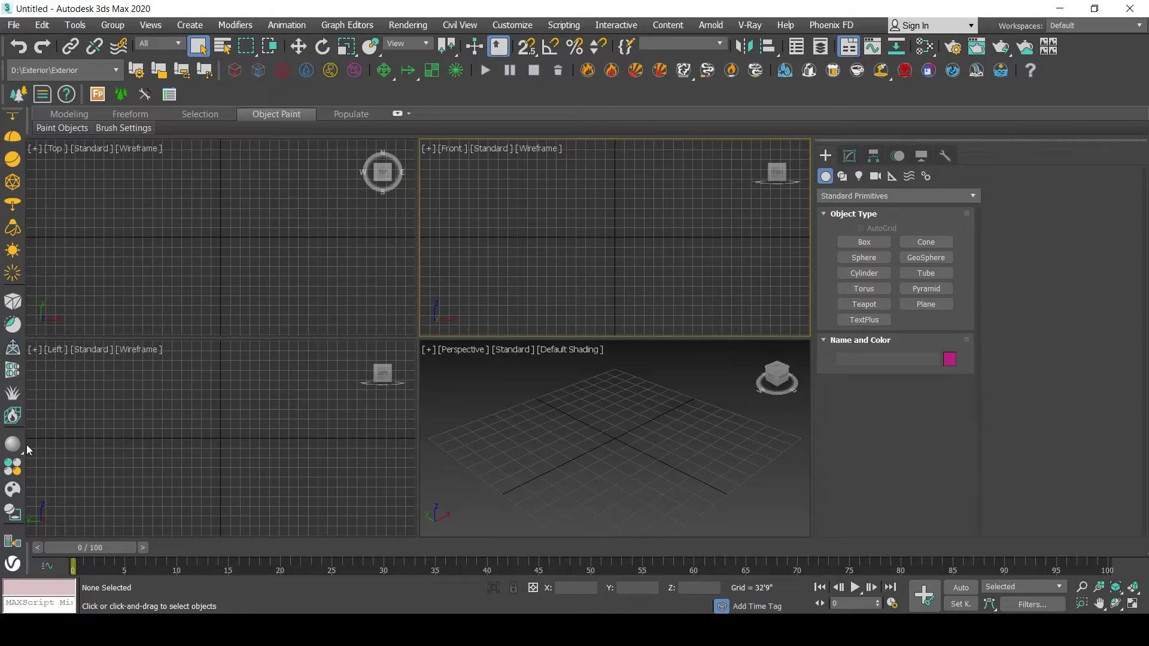
Open the Chaos Cosmos Browser and retry Home and settings; it still shows the 'There is a problem' page.
click(12, 492)
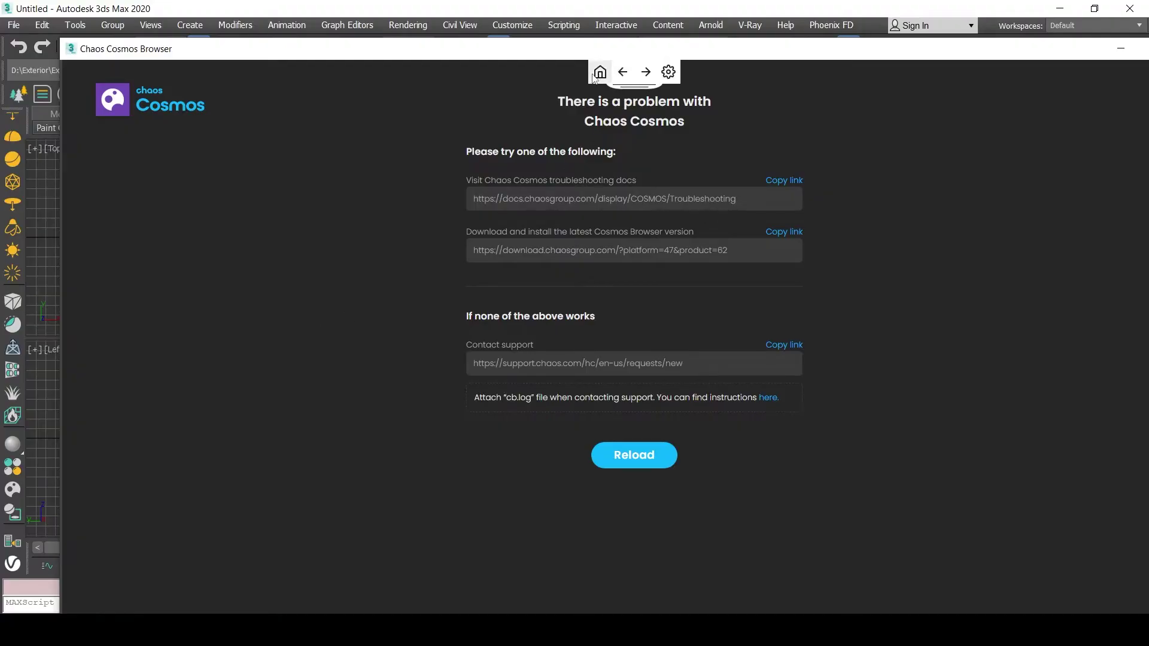
click(594, 77)
click(668, 72)
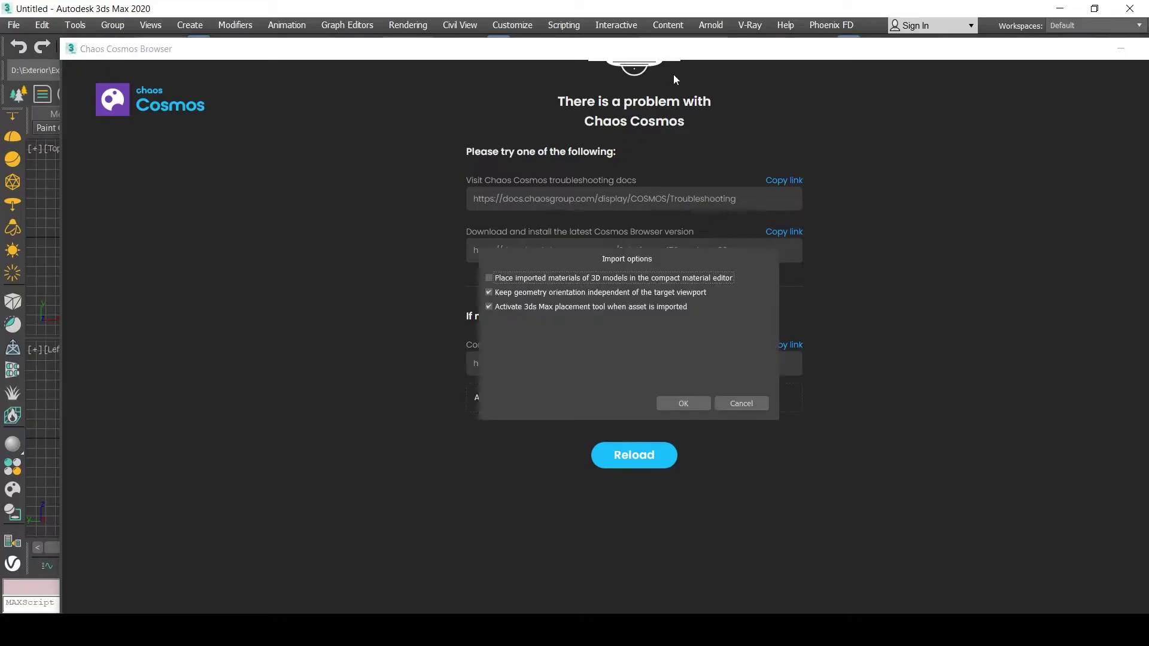
click(687, 402)
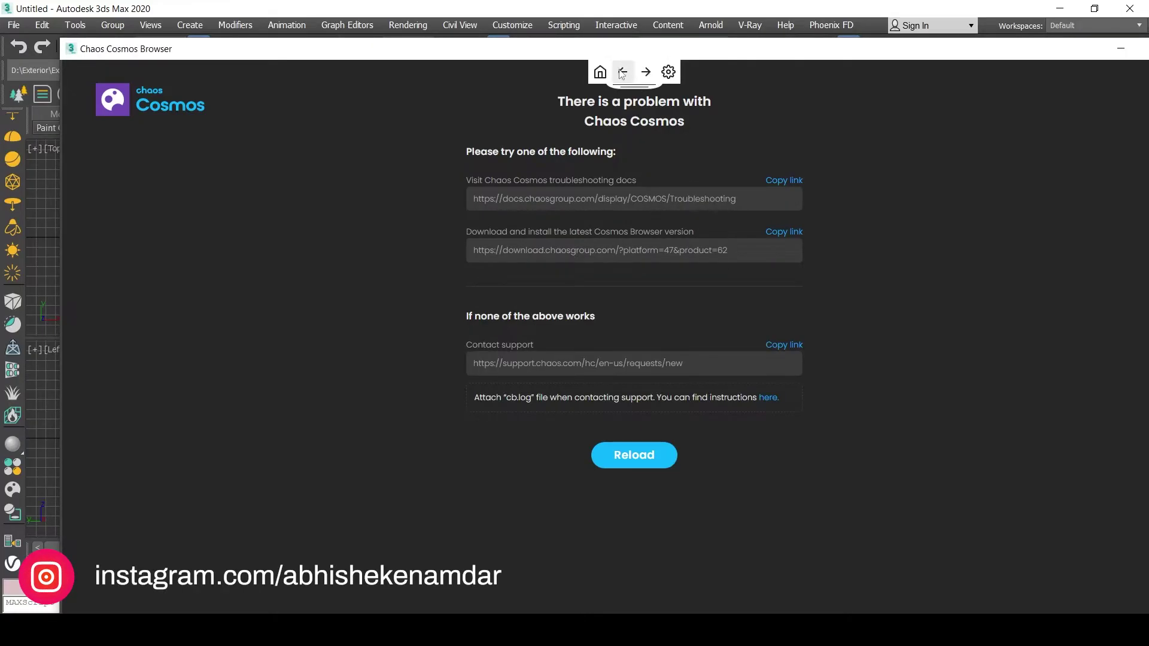
click(600, 72)
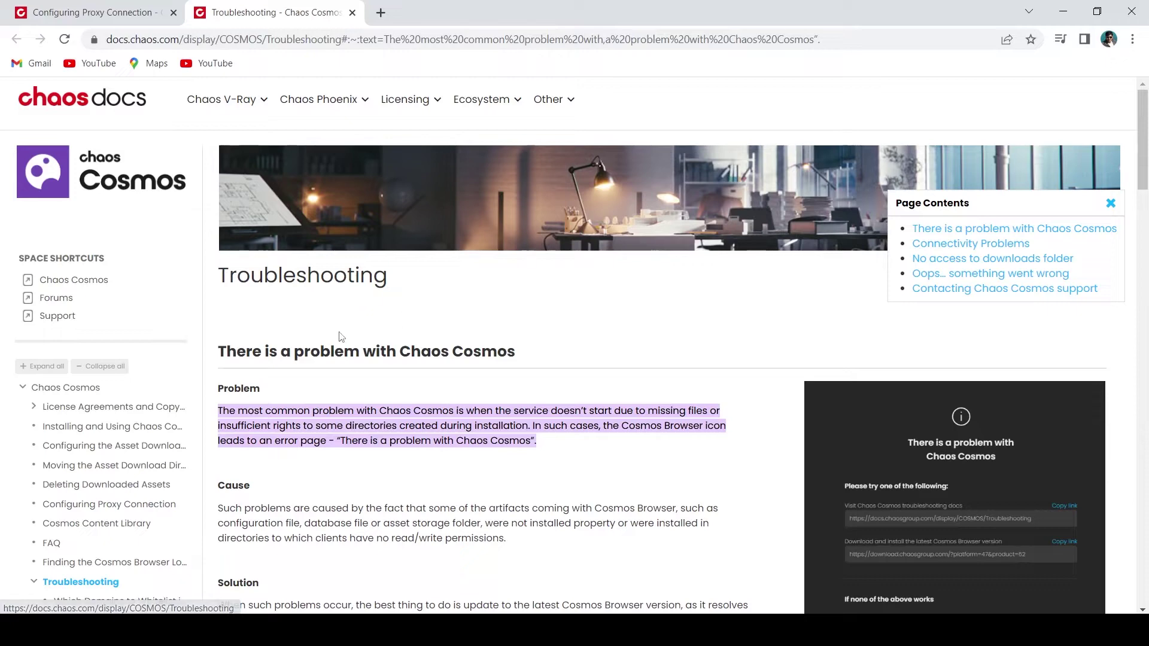
Read the troubleshooting entry's error heading, Solution, and downloads-folder Cause paragraphs.
drag(218, 351, 514, 352)
drag(354, 410, 710, 412)
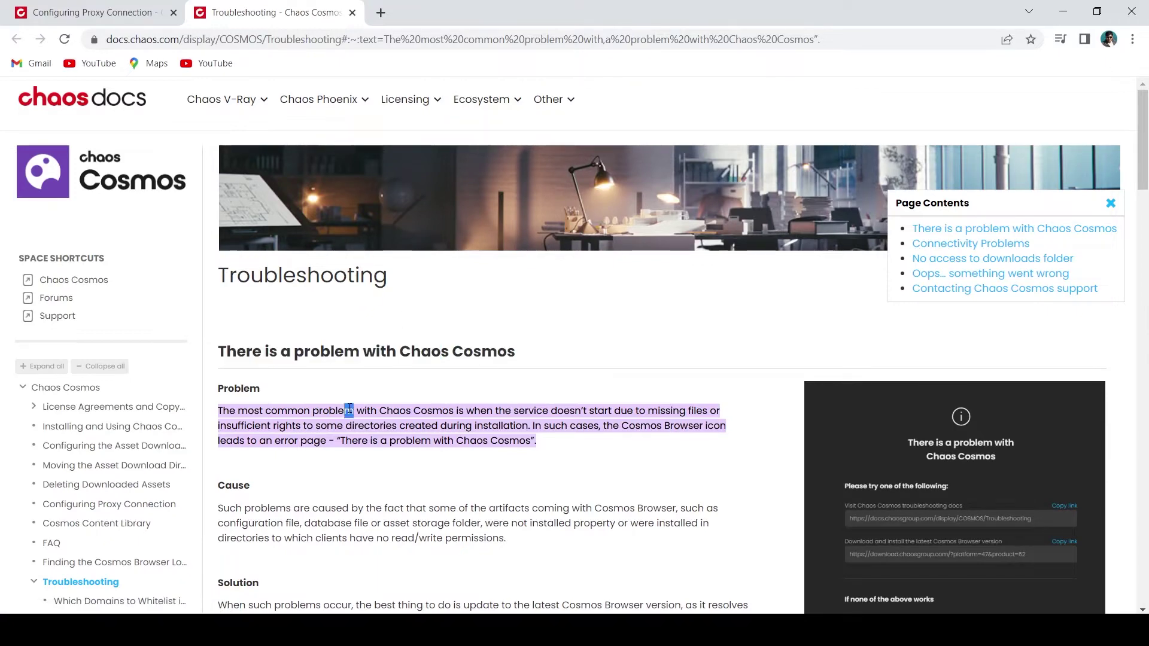
click(691, 445)
scroll(616, 458, down, 4)
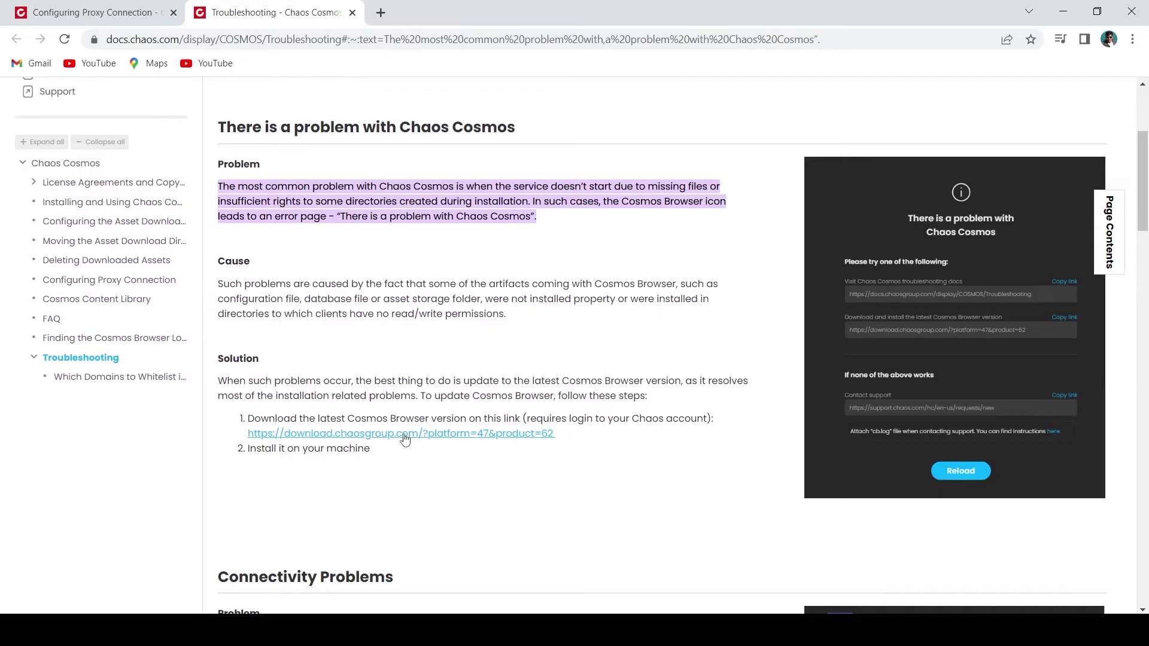
drag(239, 381, 371, 448)
click(615, 474)
scroll(604, 431, down, 5)
scroll(573, 337, down, 4)
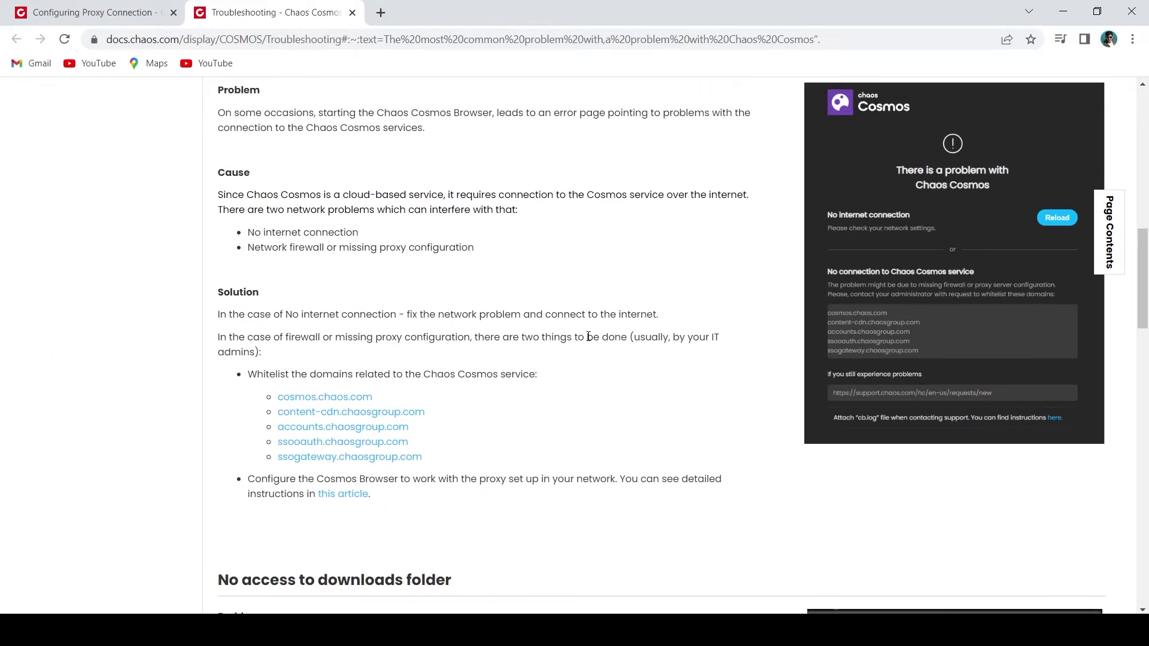
scroll(588, 337, down, 6)
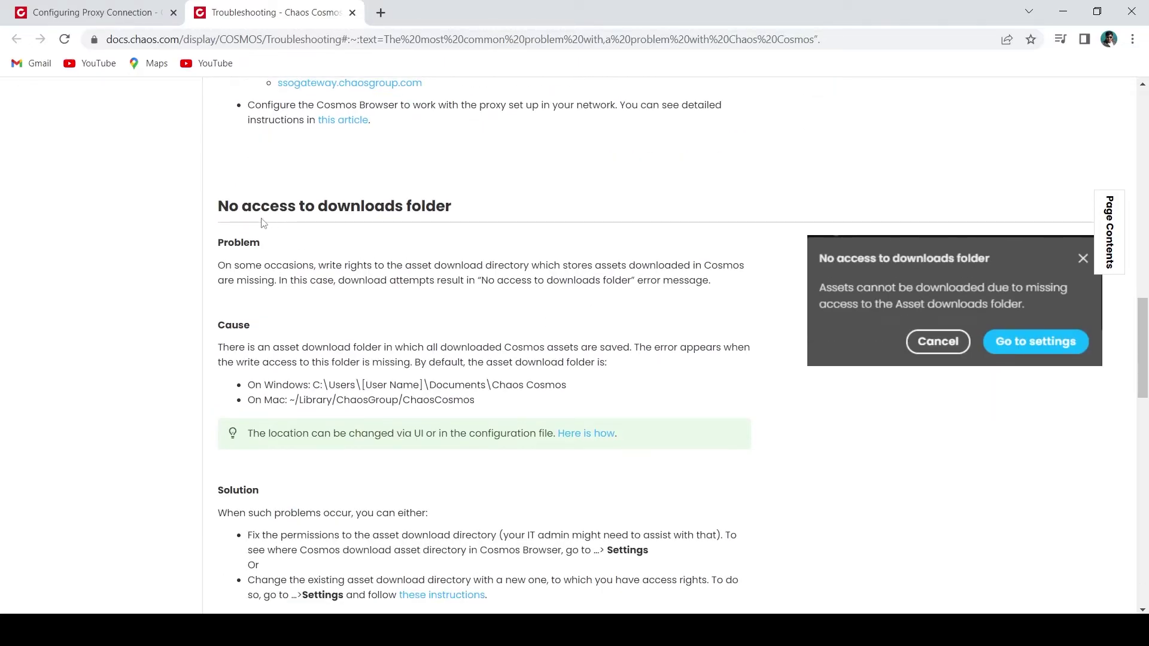
drag(252, 206, 551, 233)
drag(501, 347, 743, 364)
Scroll down to the support section, then back to the top of Troubleshooting.
scroll(748, 396, down, 7)
scroll(749, 396, down, 5)
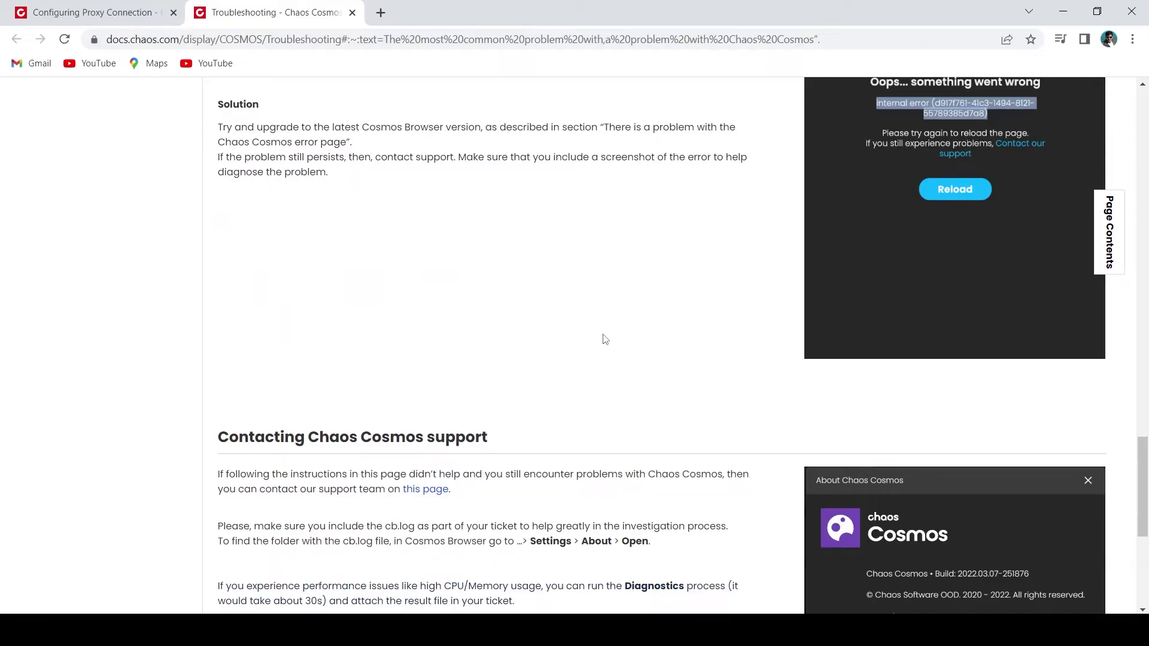
scroll(604, 335, down, 3)
scroll(604, 338, down, 1)
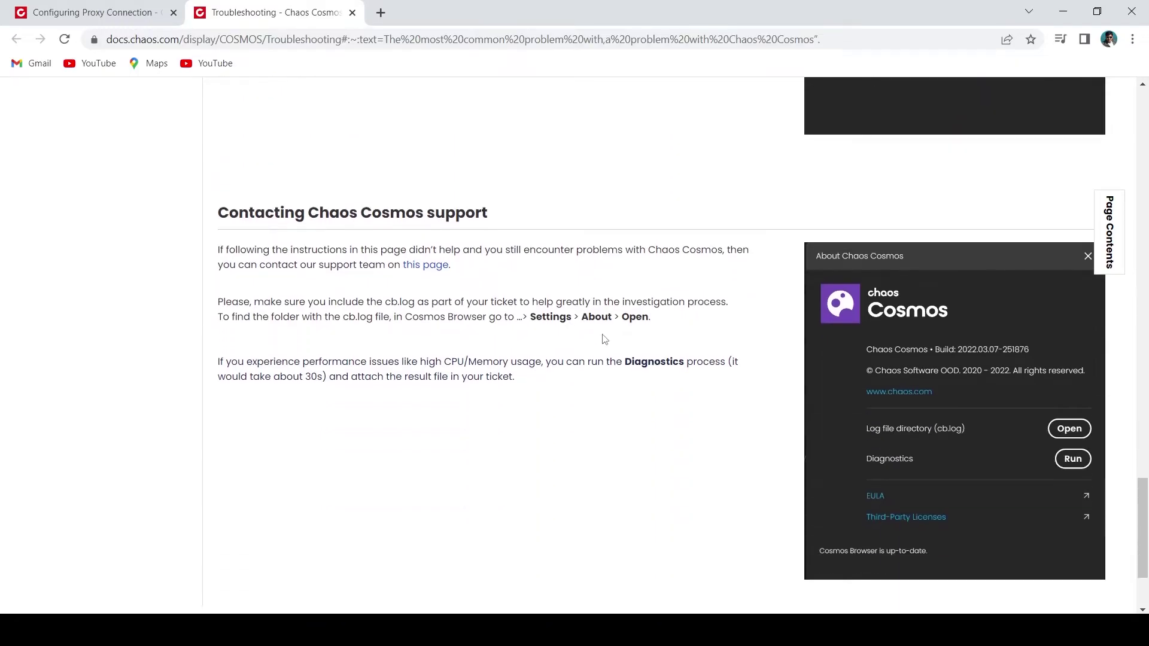
drag(240, 216, 628, 222)
click(631, 226)
scroll(740, 441, down, 2)
scroll(739, 441, up, 6)
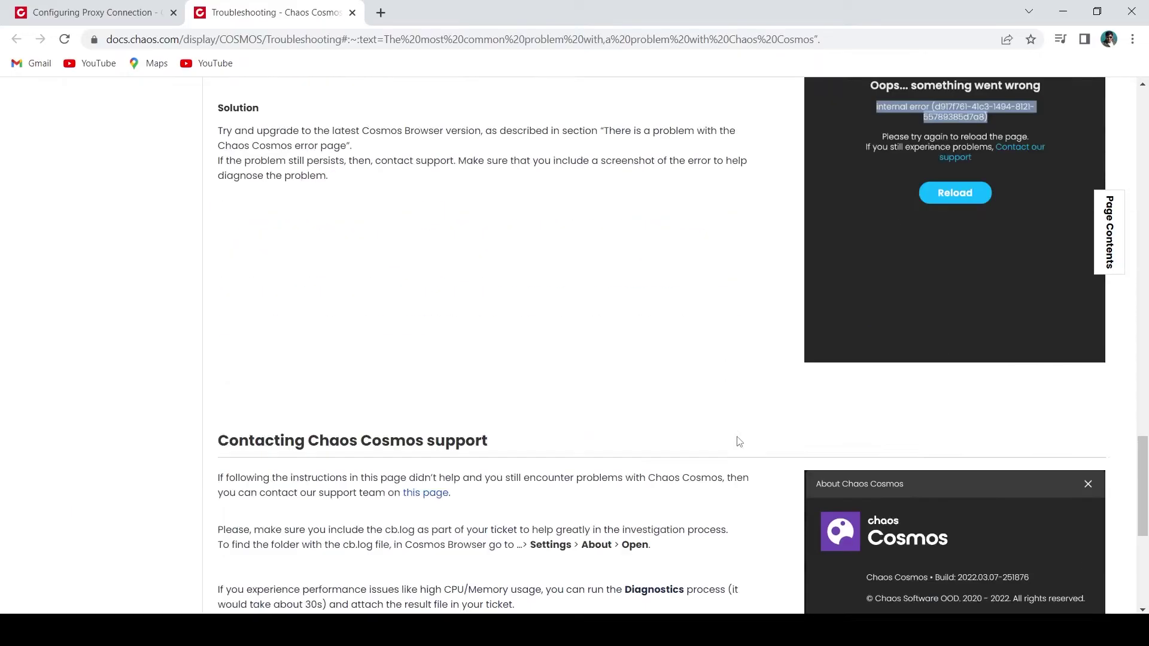
scroll(739, 440, up, 7)
scroll(740, 441, up, 4)
scroll(740, 441, up, 8)
scroll(740, 441, up, 3)
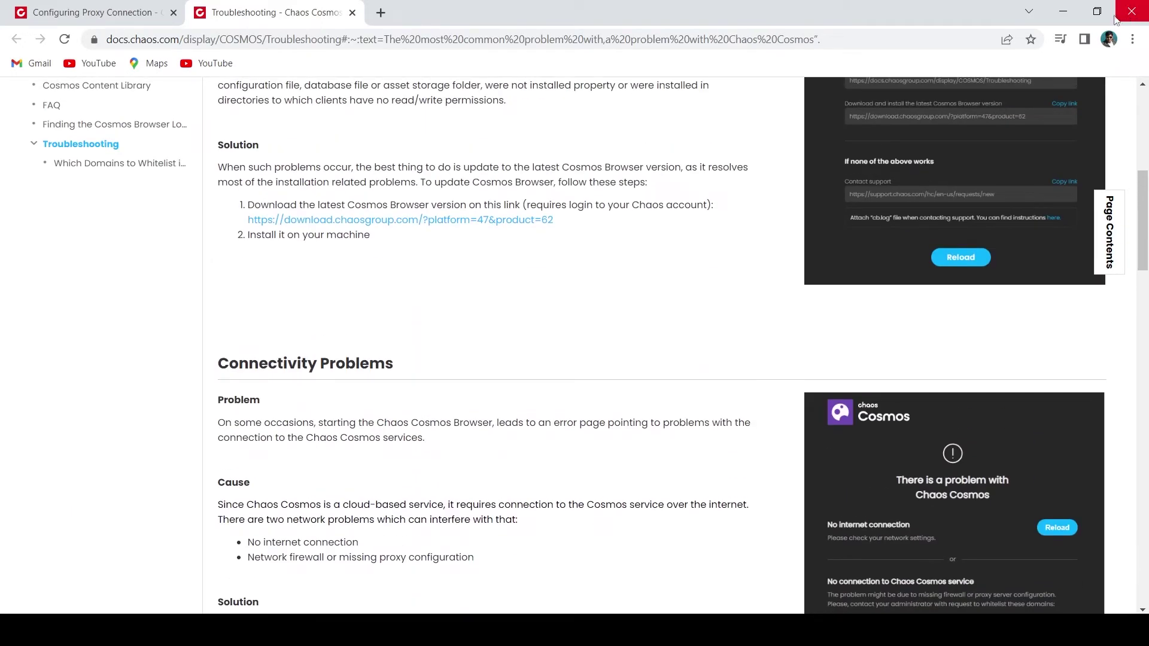
key(F5)
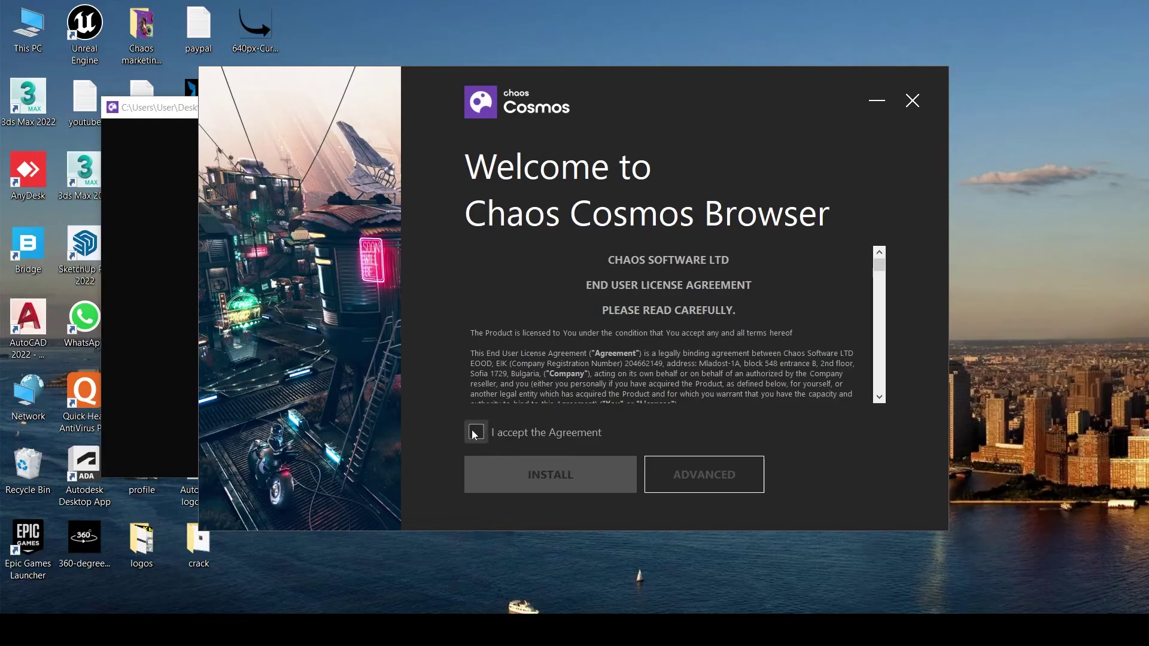
Accept the EULA, install the latest Chaos Cosmos Browser, and open its Chaos Cosmos program folder.
click(476, 432)
drag(879, 257, 880, 388)
click(580, 474)
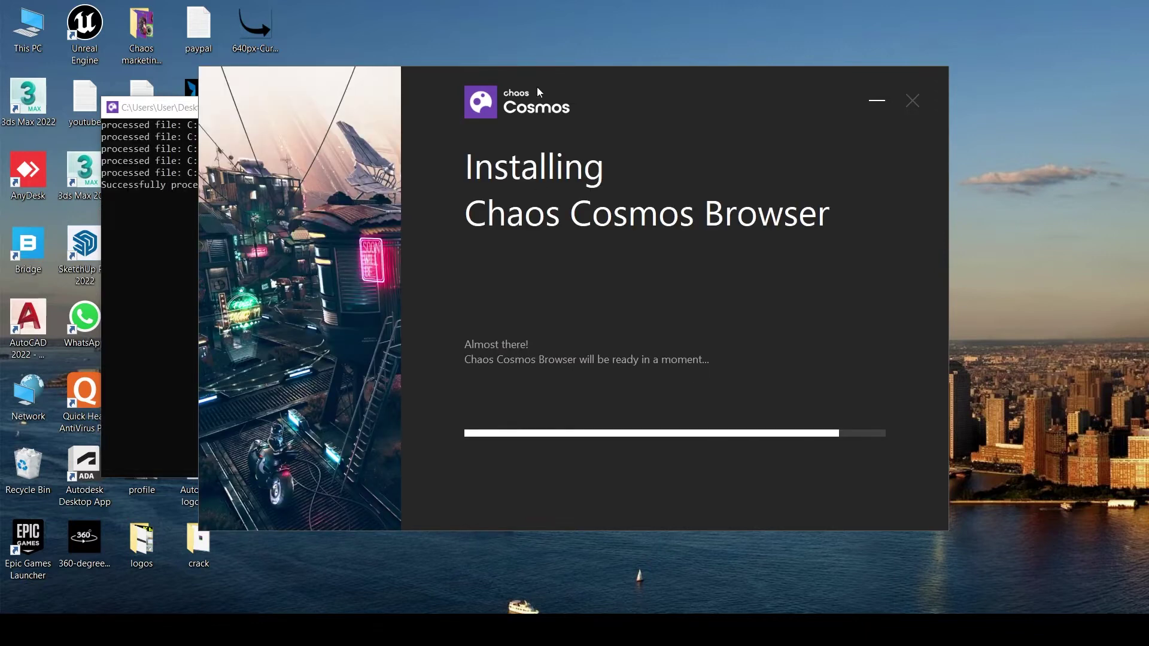
drag(536, 88, 616, 42)
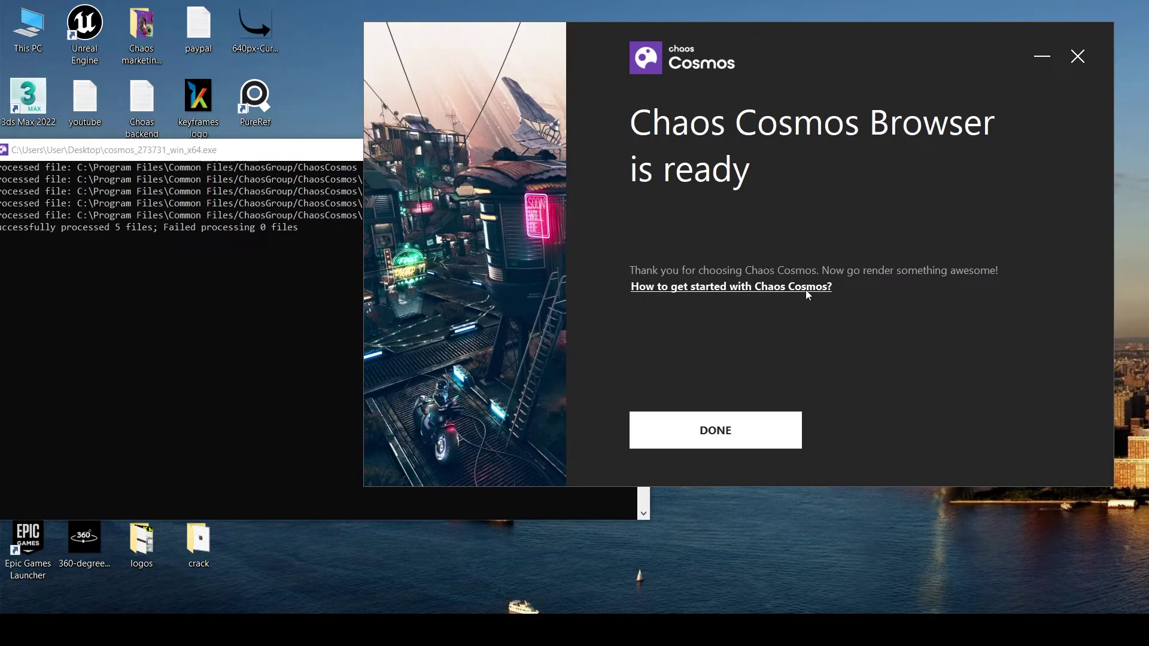
click(807, 293)
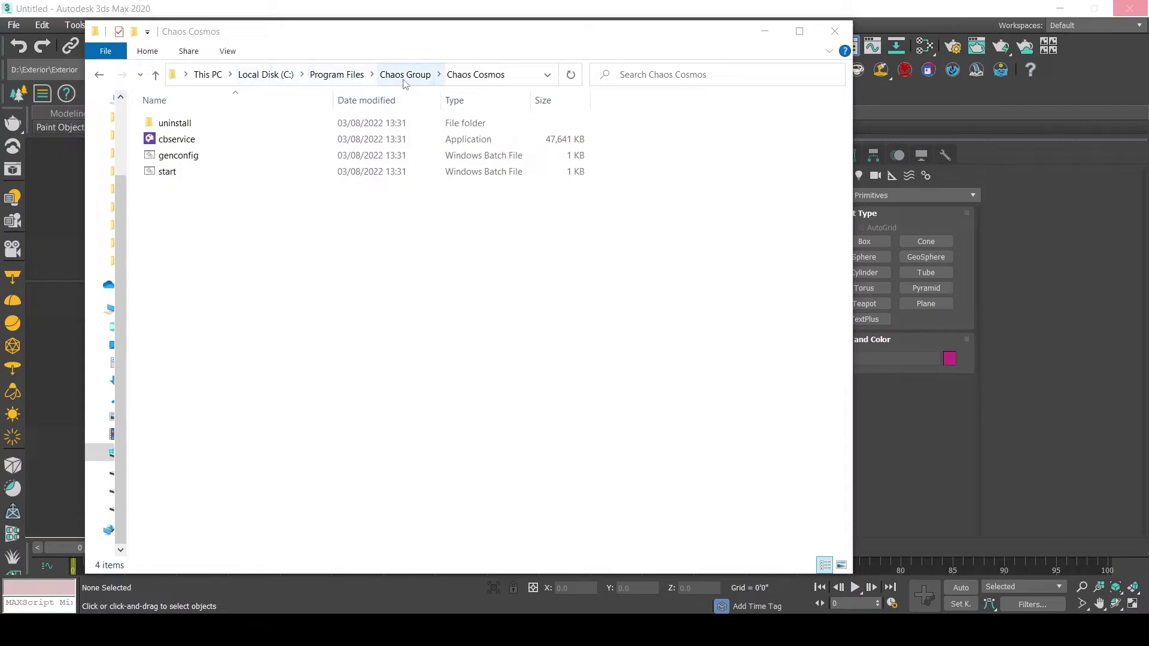
Run cbservice as administrator, reload the still-failing Cosmos page, and close the Cosmos Browser.
right_click(176, 143)
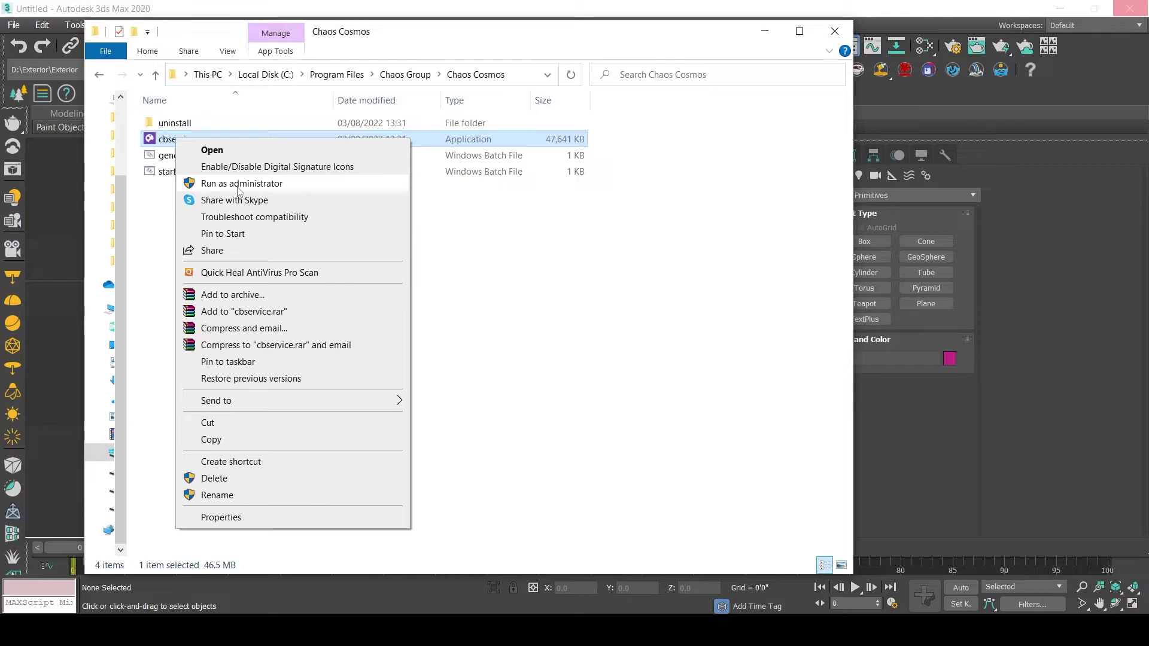
click(238, 186)
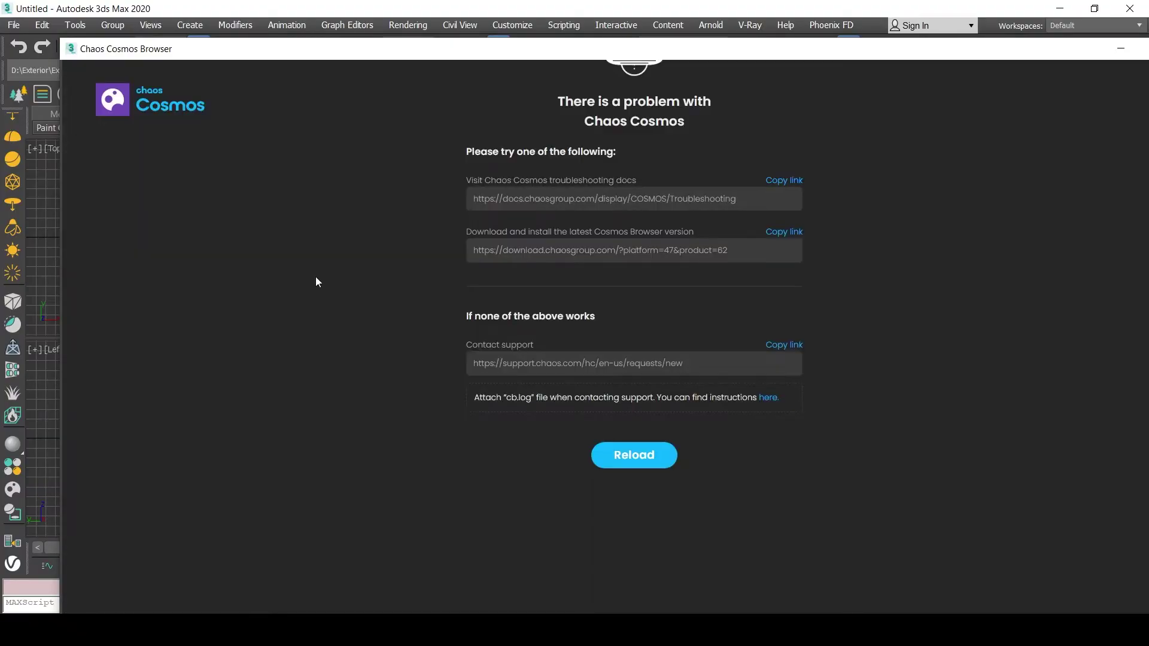
click(633, 455)
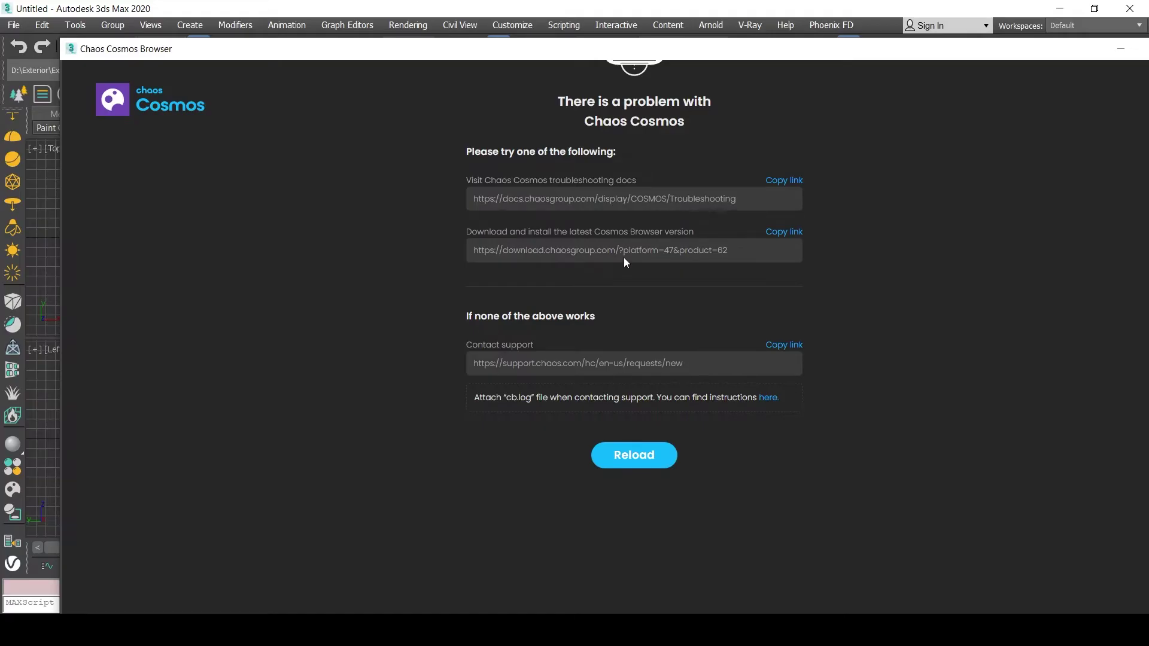
double_click(877, 54)
click(975, 48)
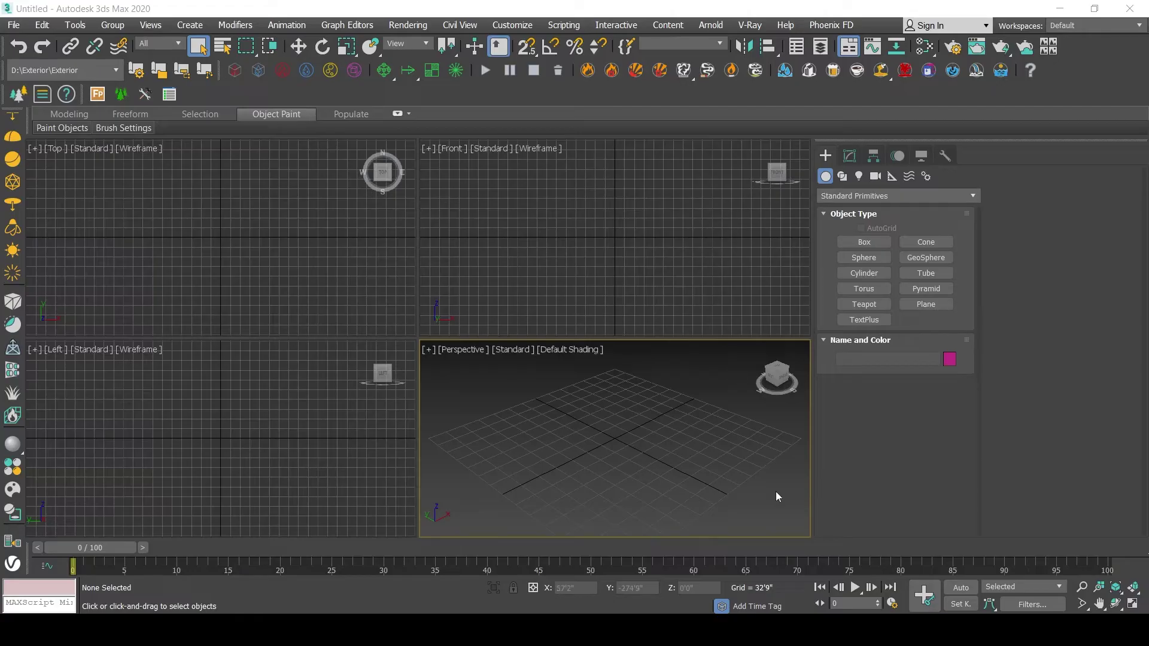
Search Start for 'stop' and run the Stop Chaos Cosmos Browser app.
key(super)
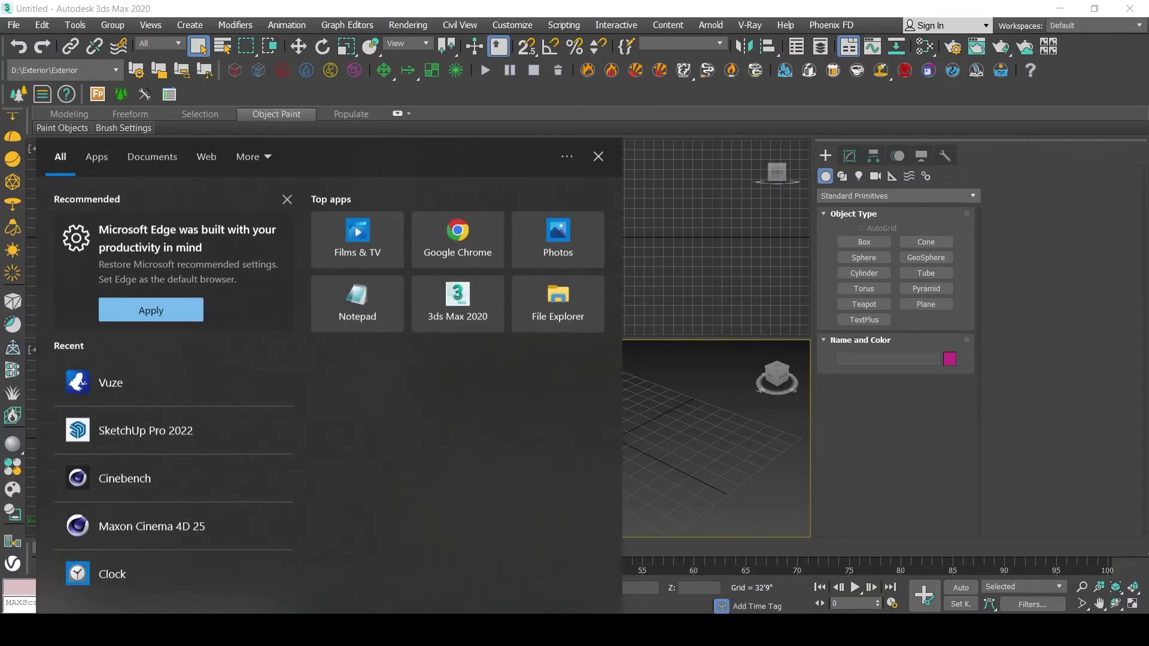
text(sto)
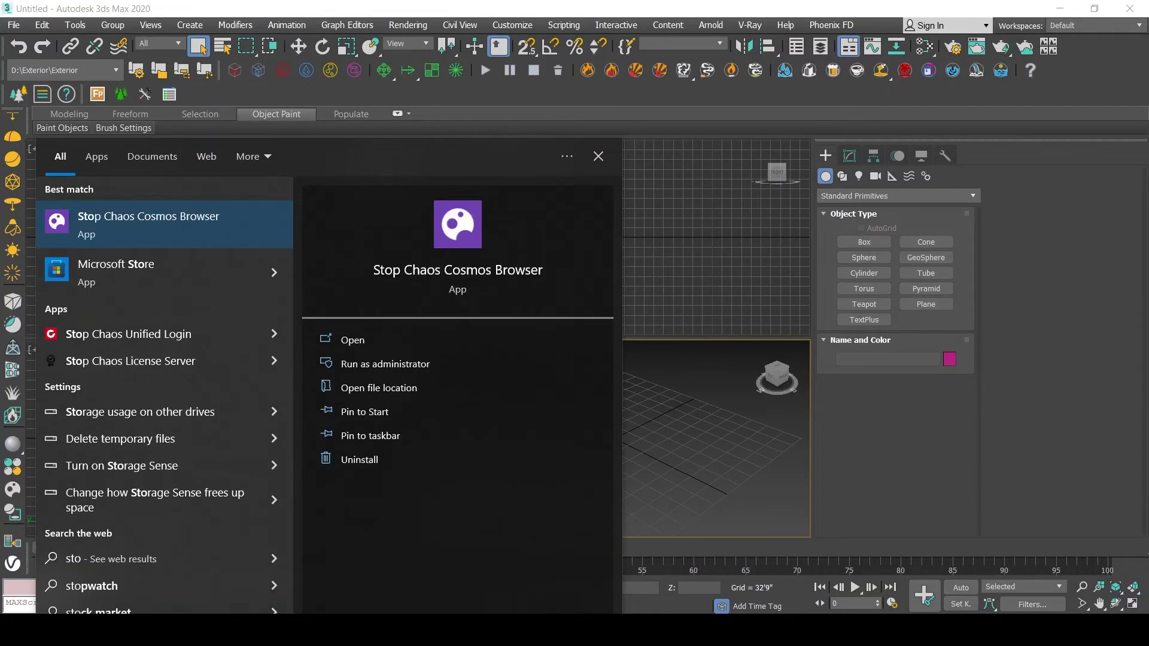
text(p)
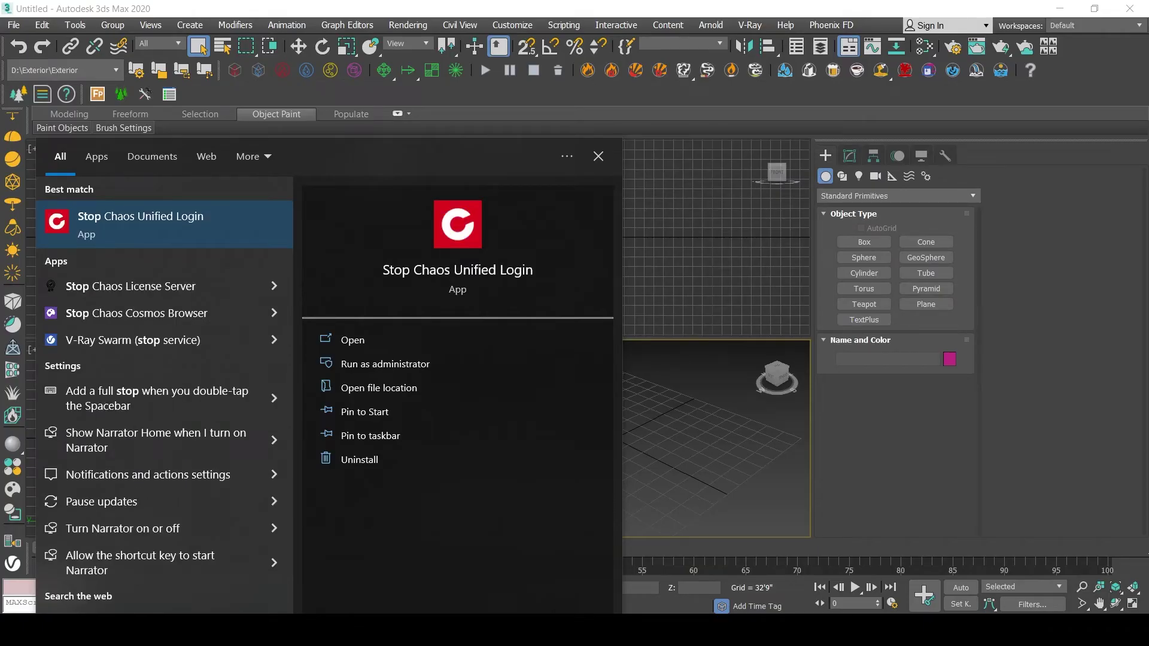
key(Return)
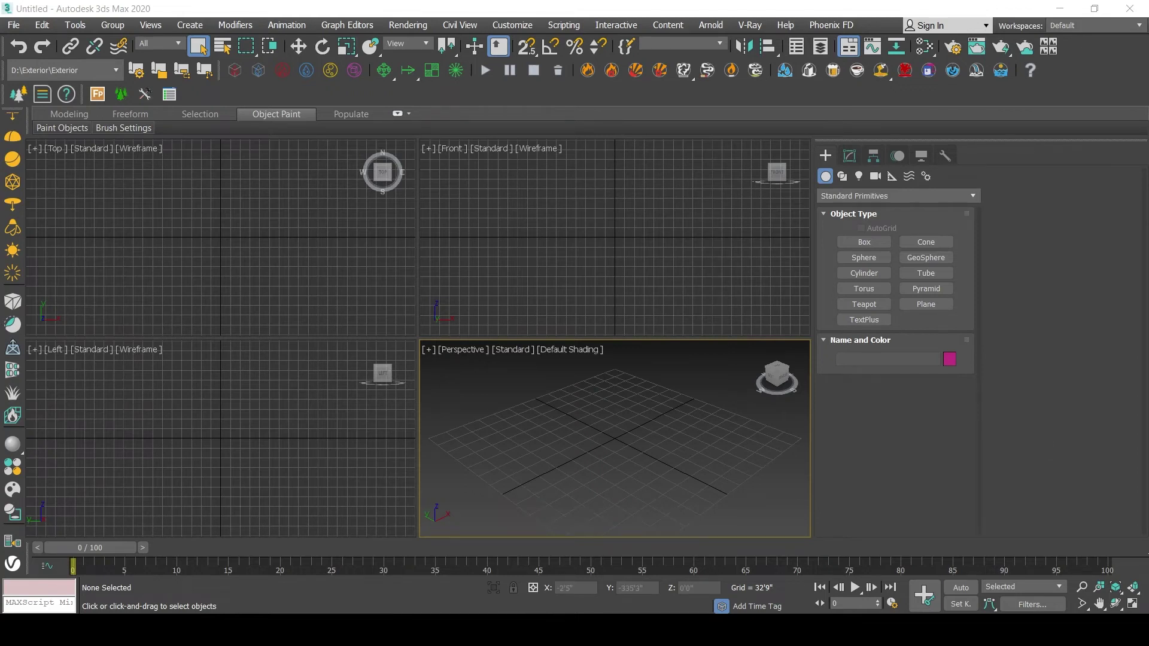
key(super)
text(st)
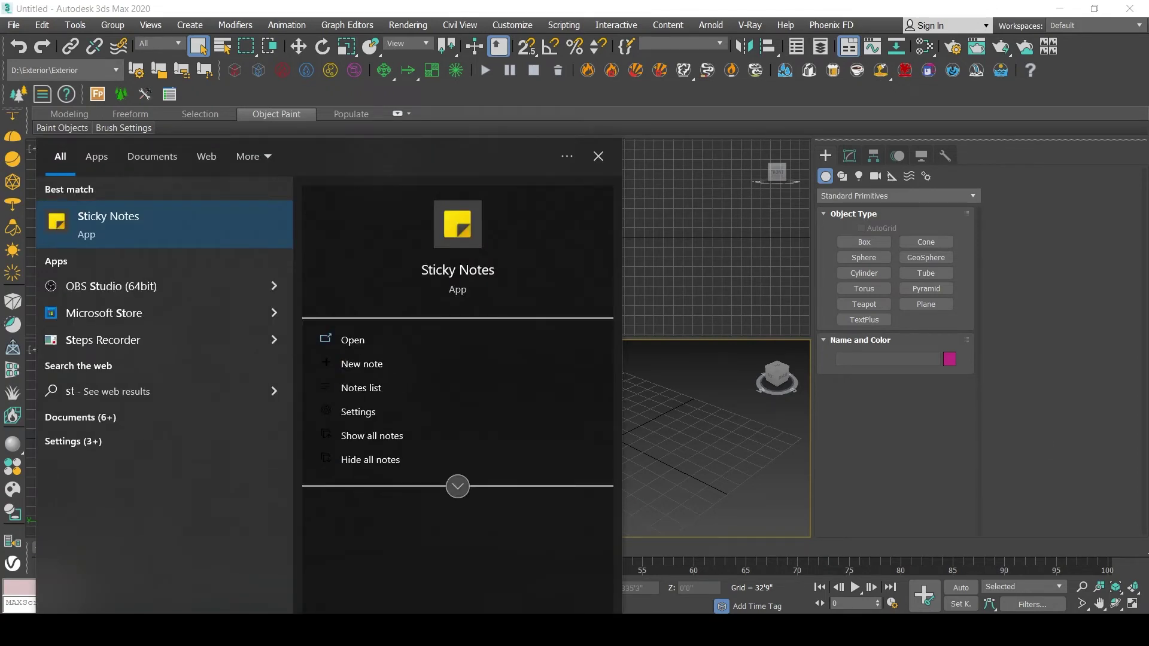
text(op)
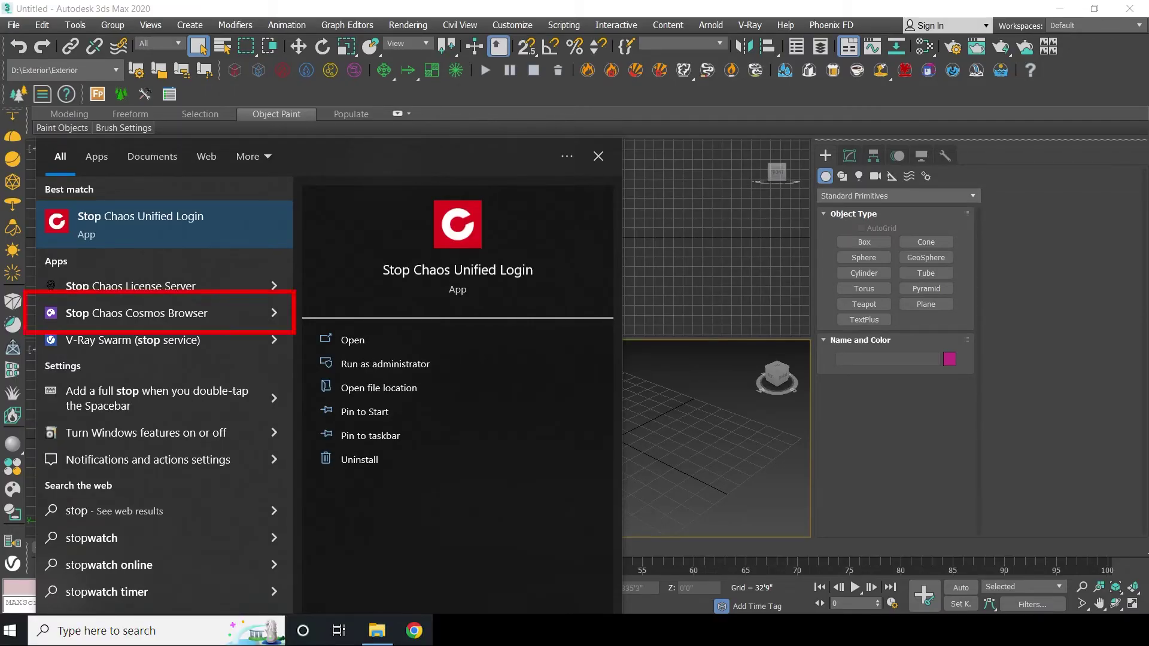
click(108, 317)
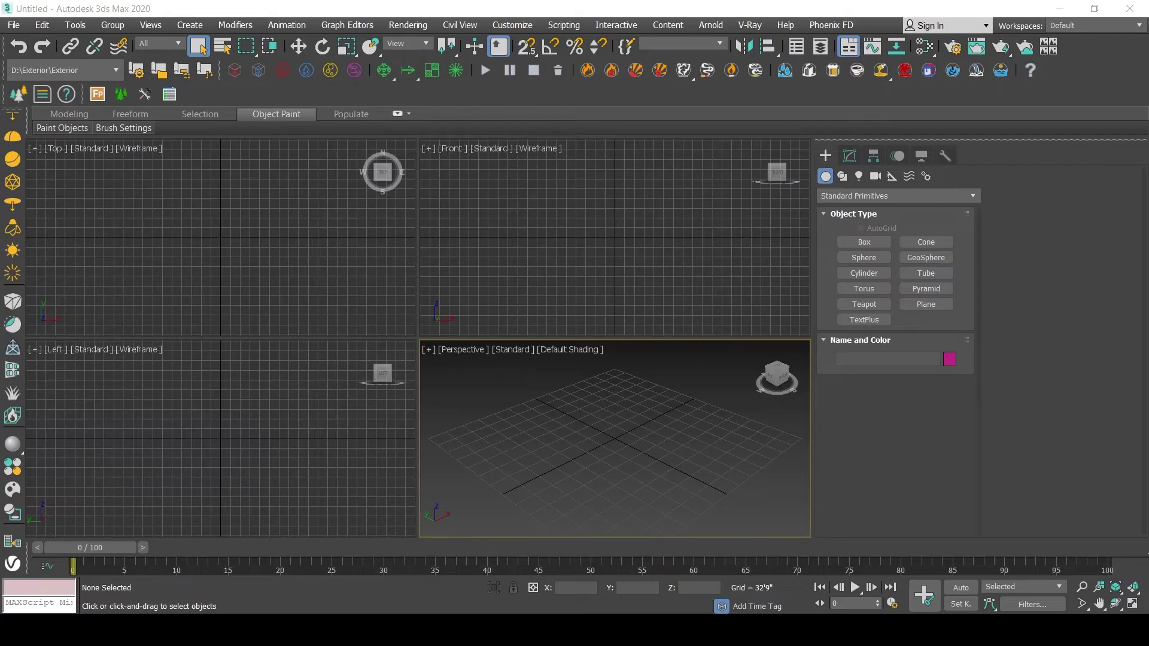
Open File Explorer and browse to C:\Users\User.
key(super+e)
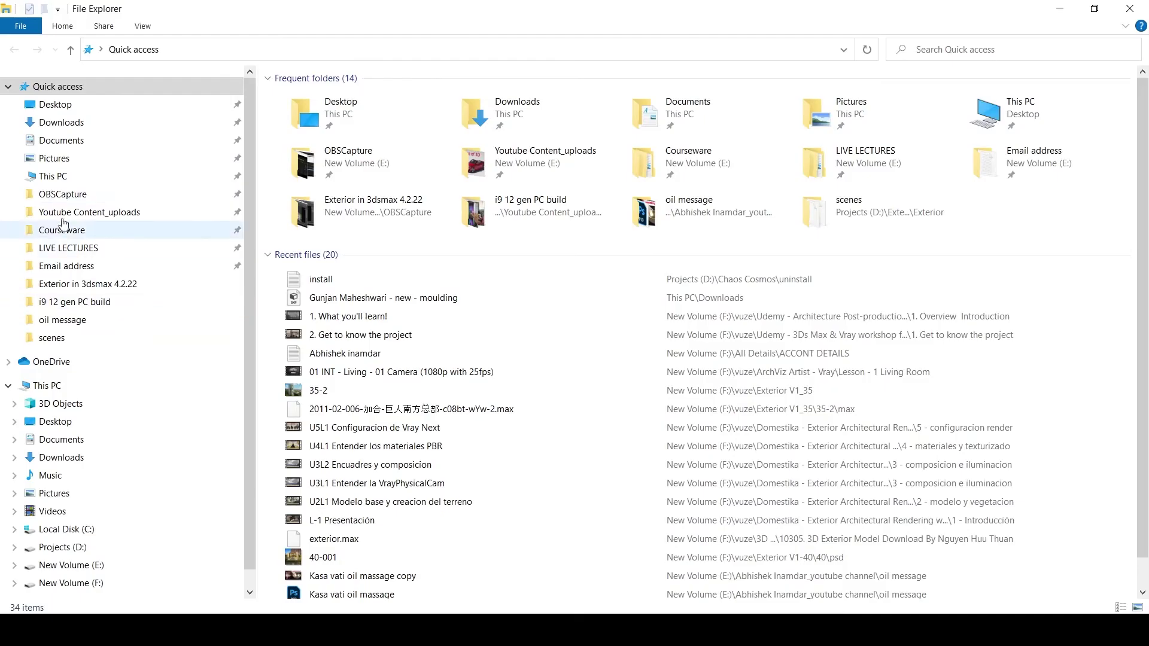
click(54, 176)
click(321, 219)
double_click(321, 220)
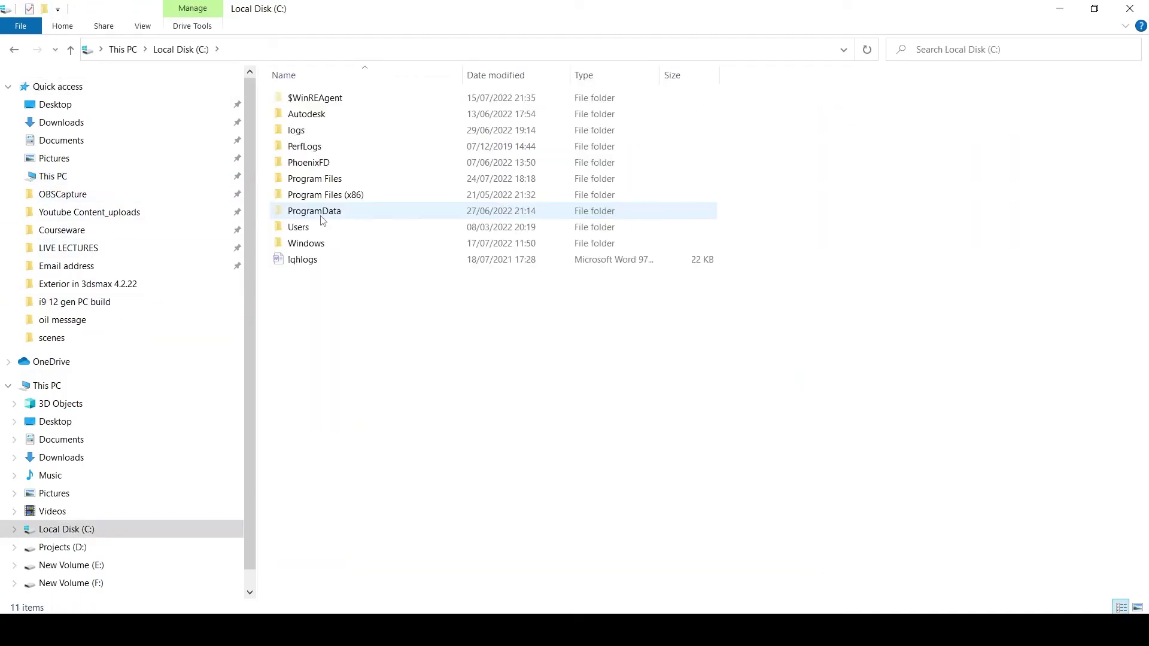
double_click(315, 228)
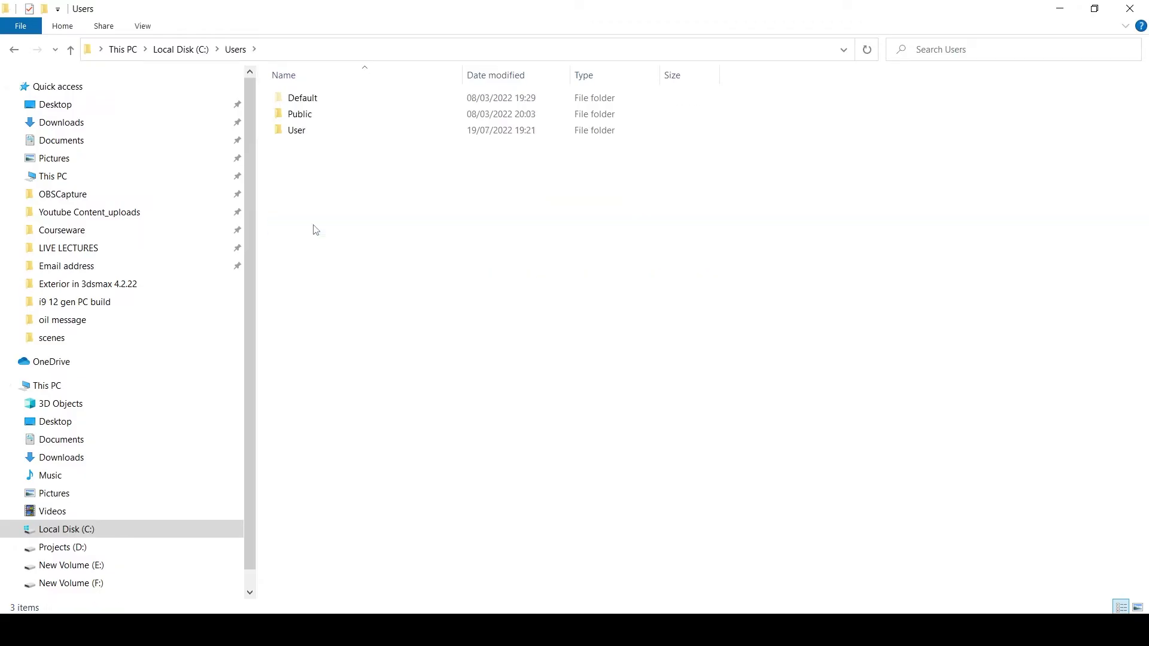
double_click(303, 132)
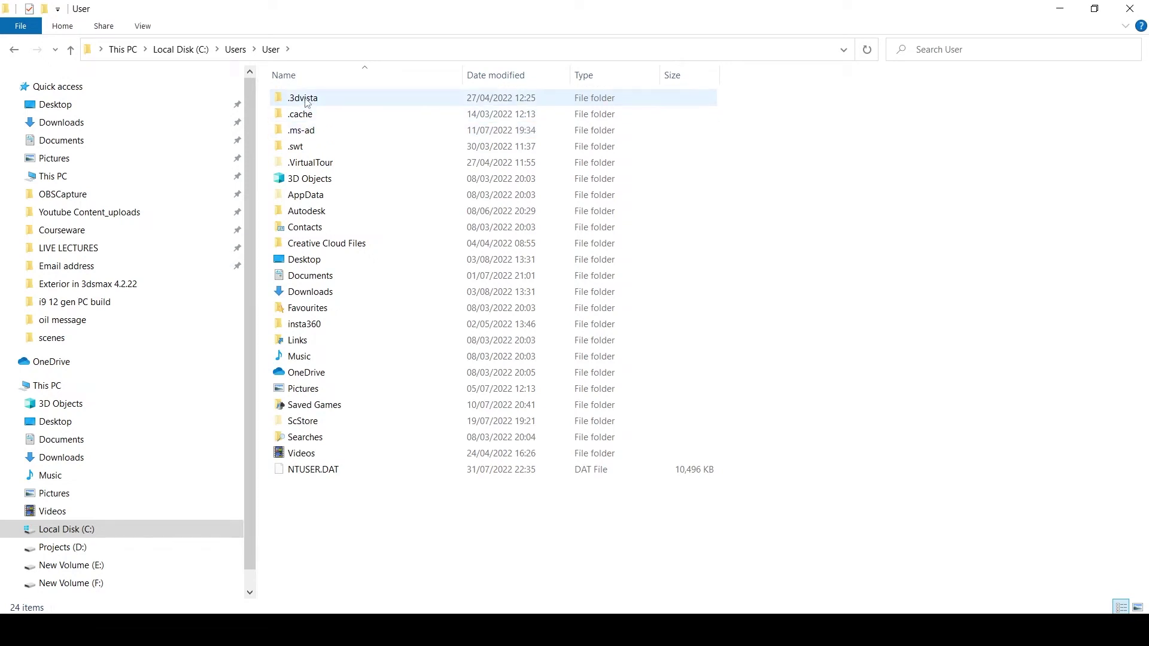
Go into Documents\Chaos Cosmos and open the Packages folder.
click(306, 103)
key(d)
key(o)
key(Return)
mouse_move(314, 98)
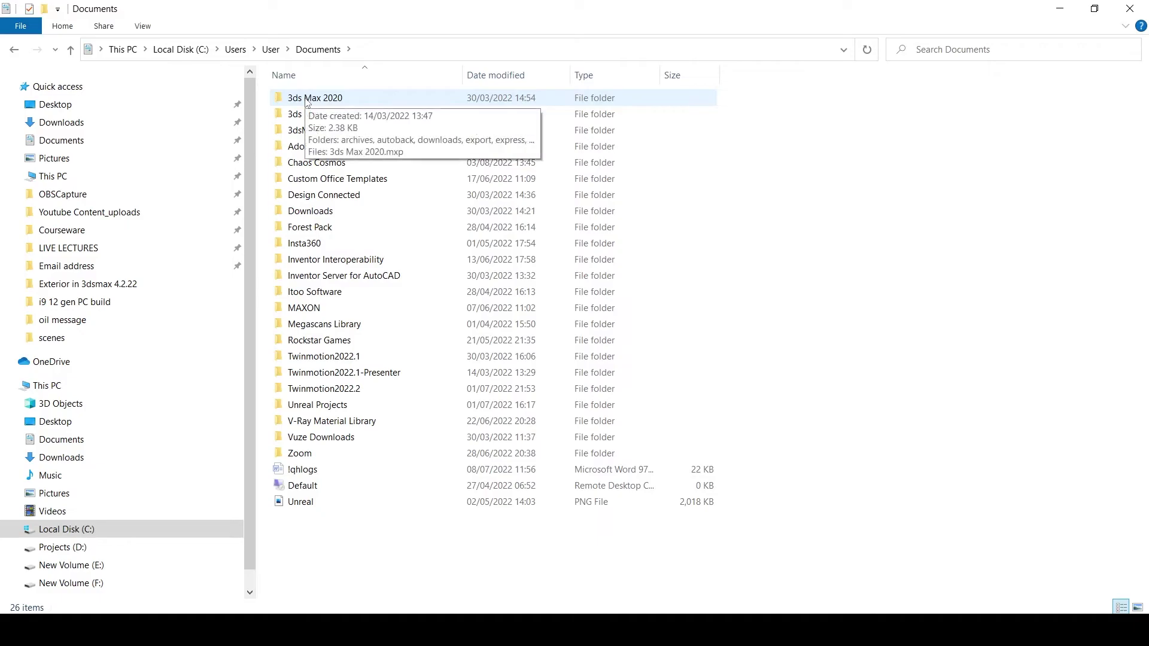
click(307, 100)
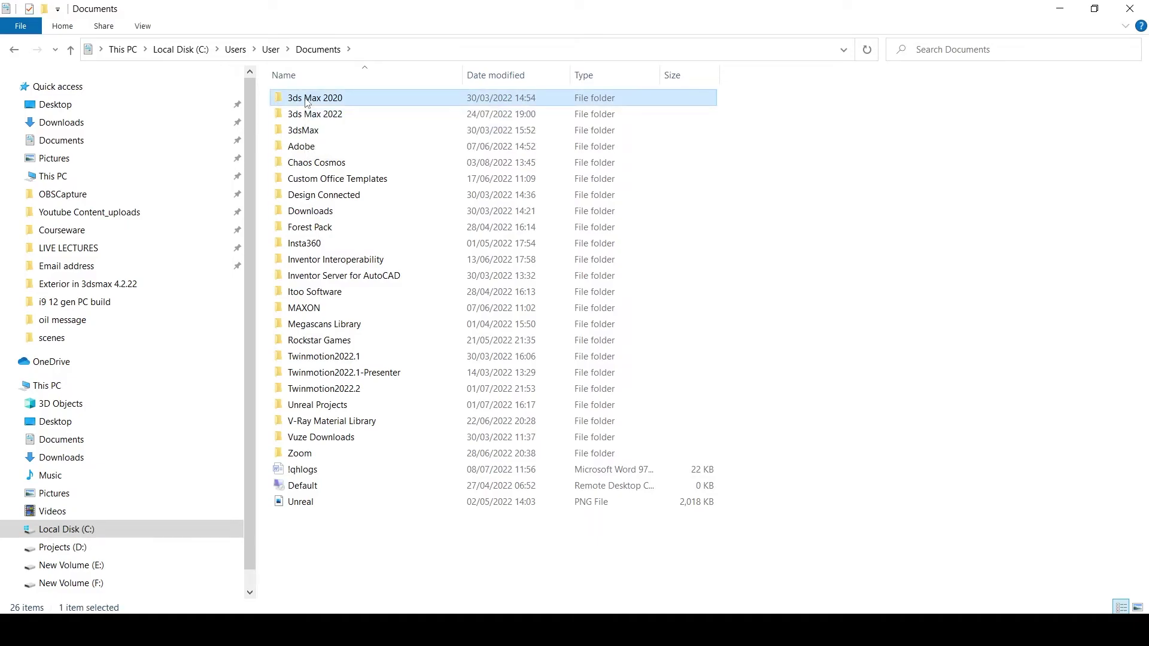
key(c)
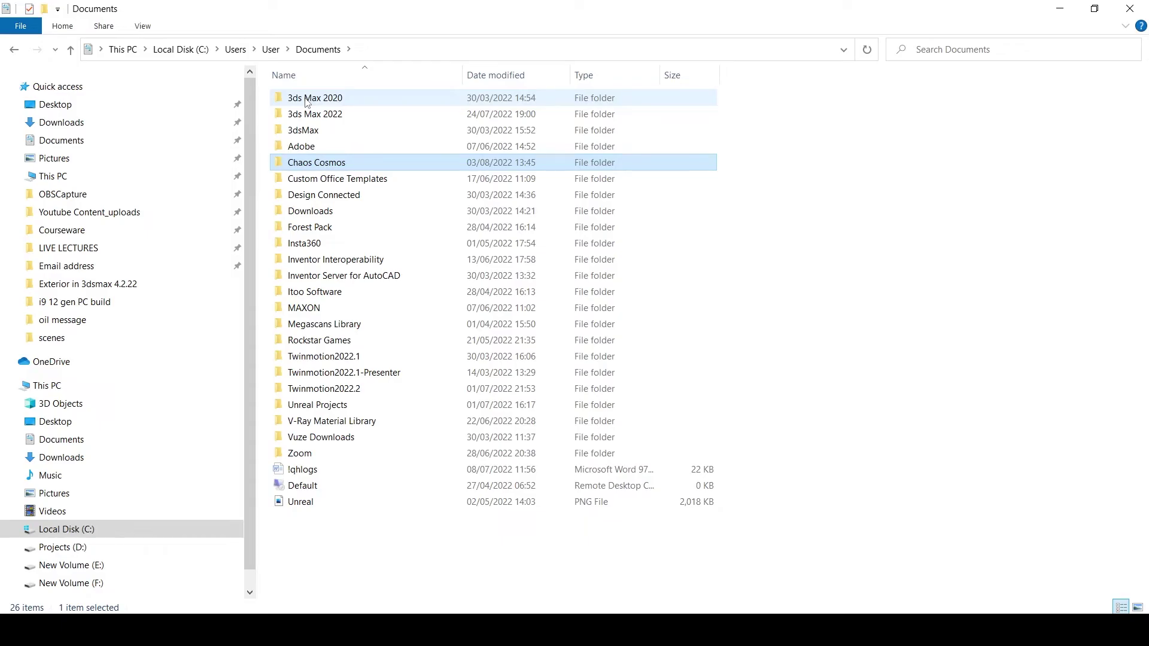
key(Return)
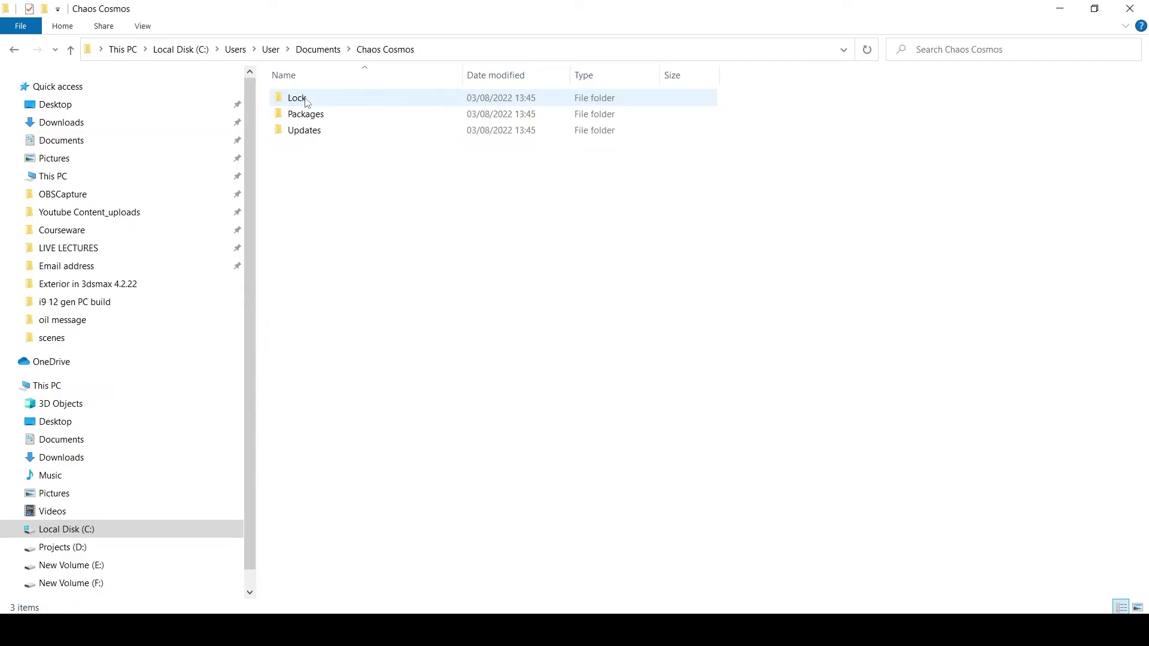
click(307, 115)
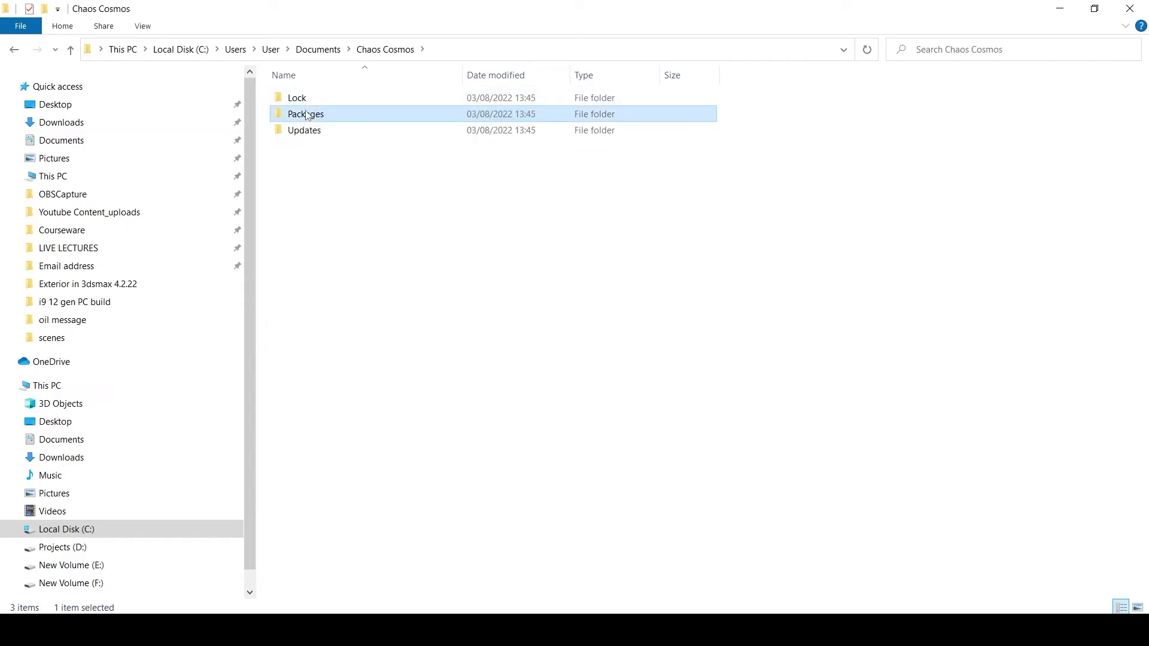
double_click(307, 115)
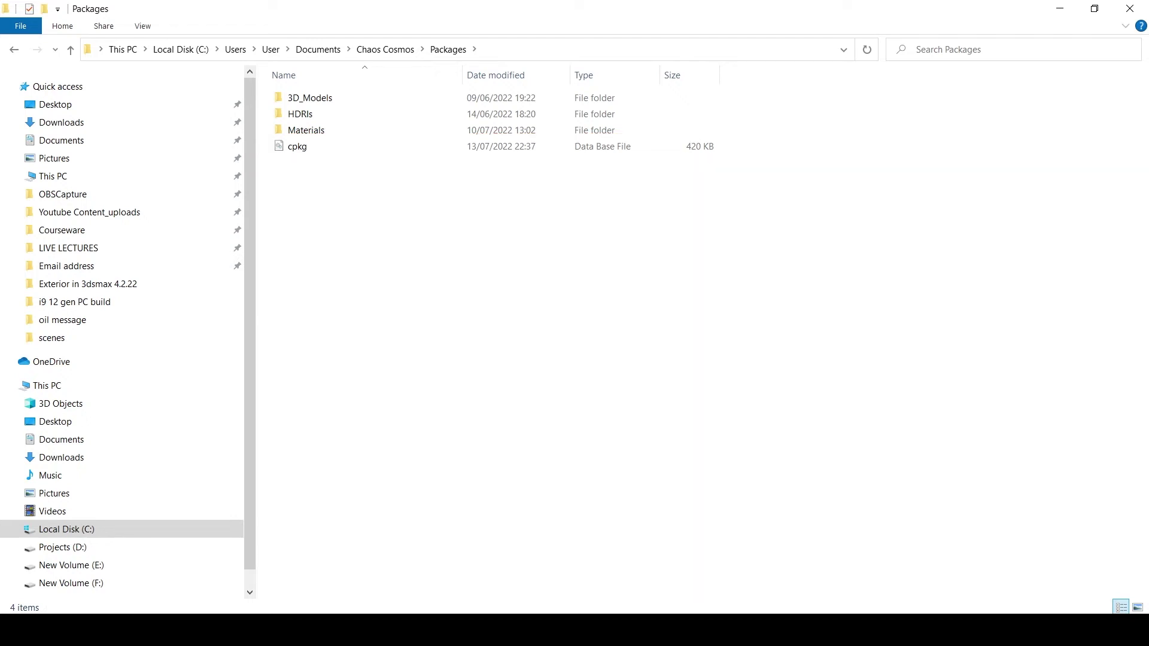
Delete the cpkg database file from Packages, then search Start for 'start'.
click(280, 147)
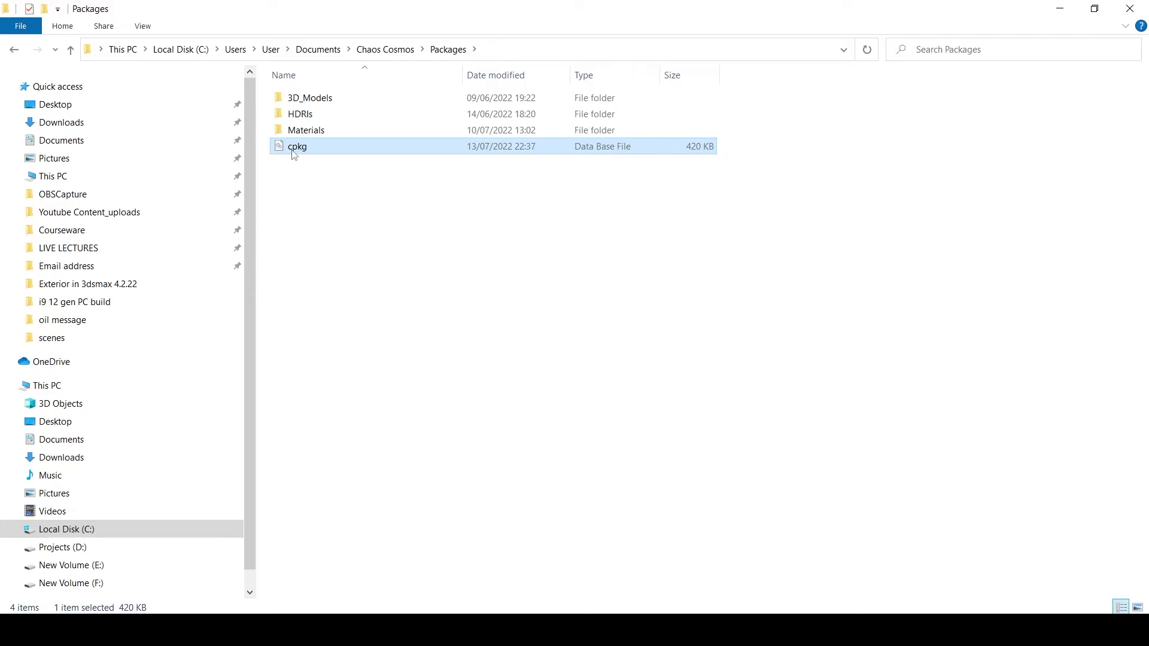
key(Delete)
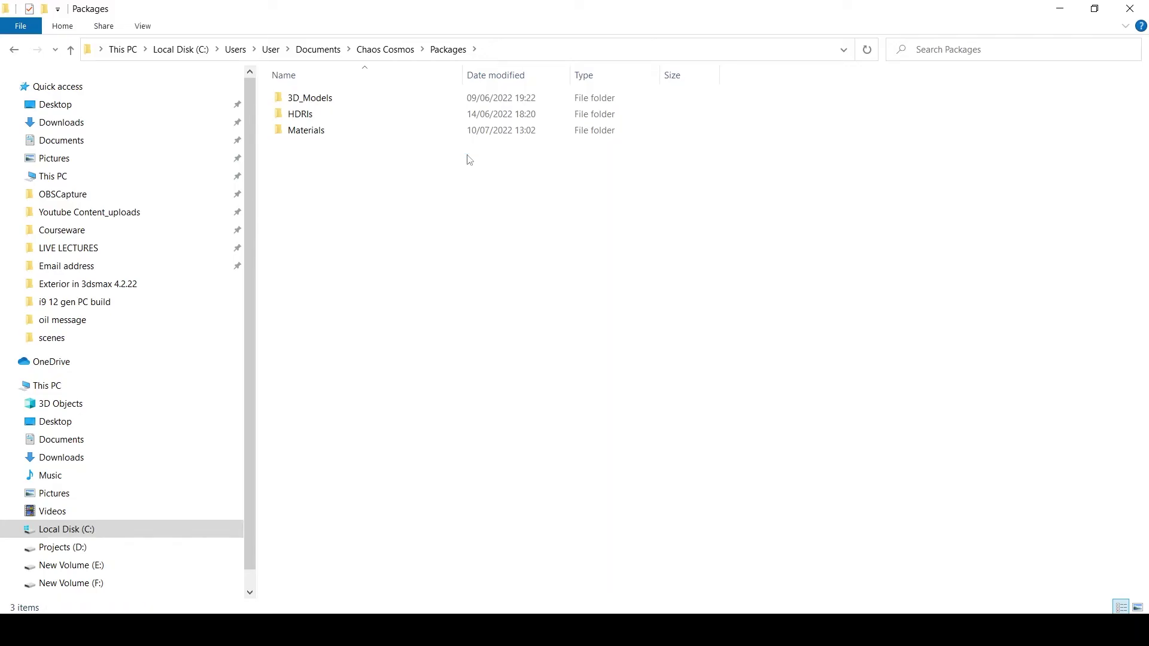
key(super)
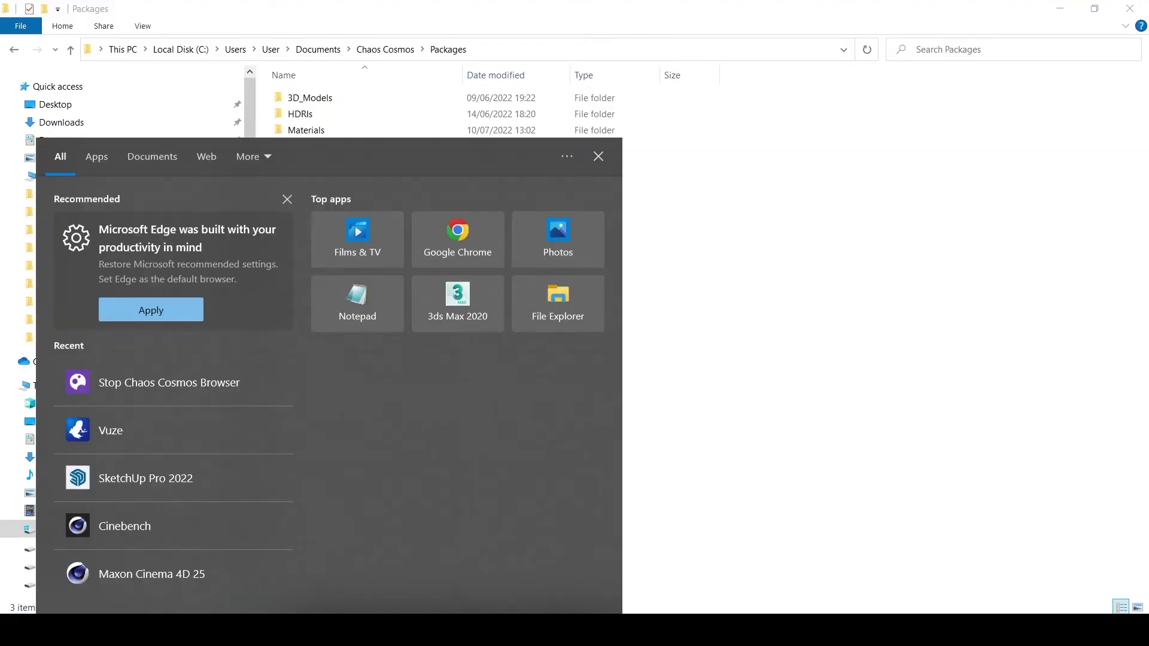
text(star)
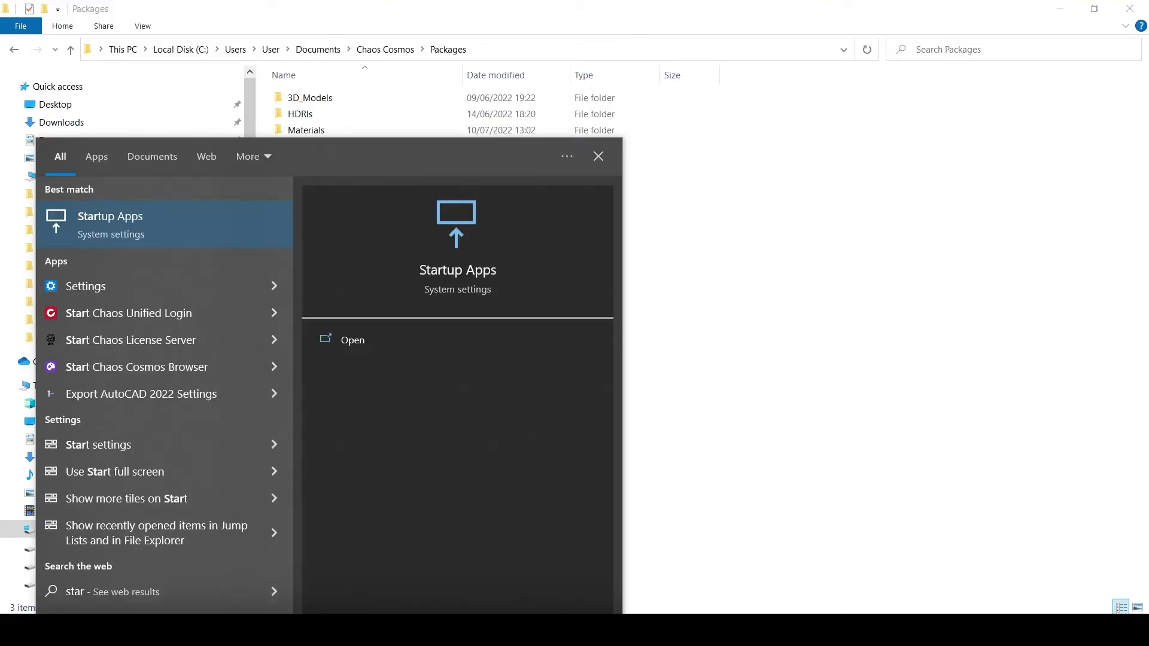
text(t)
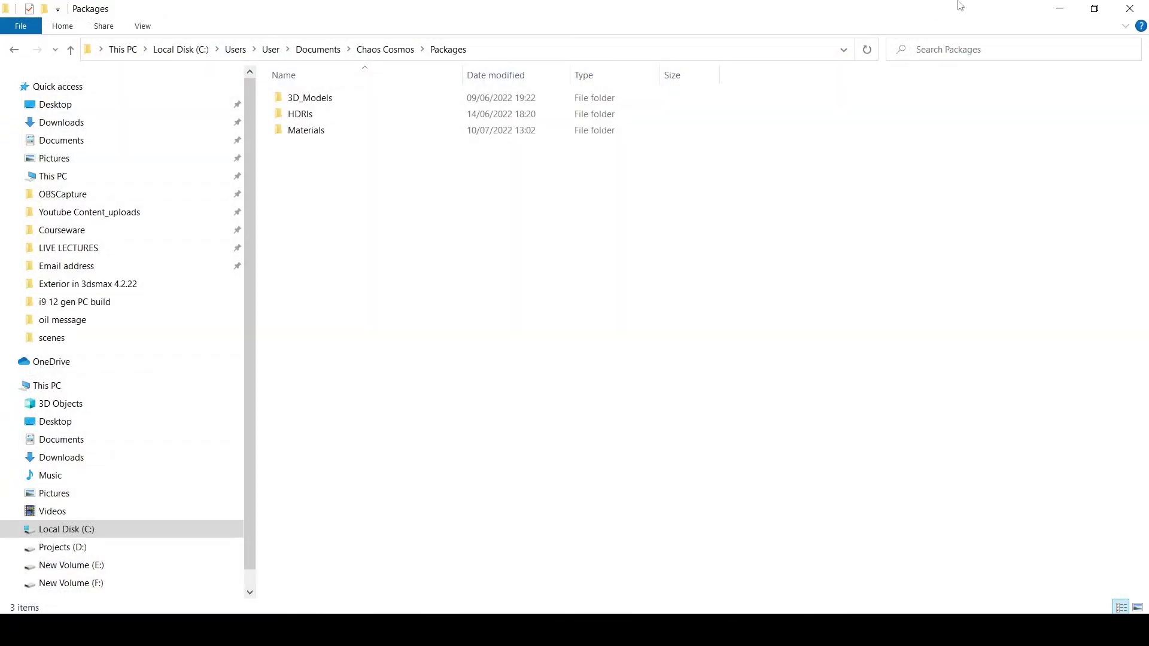
Minimize Explorer and run Start Chaos Cosmos Browser as administrator from a 'startup' search.
click(1067, 10)
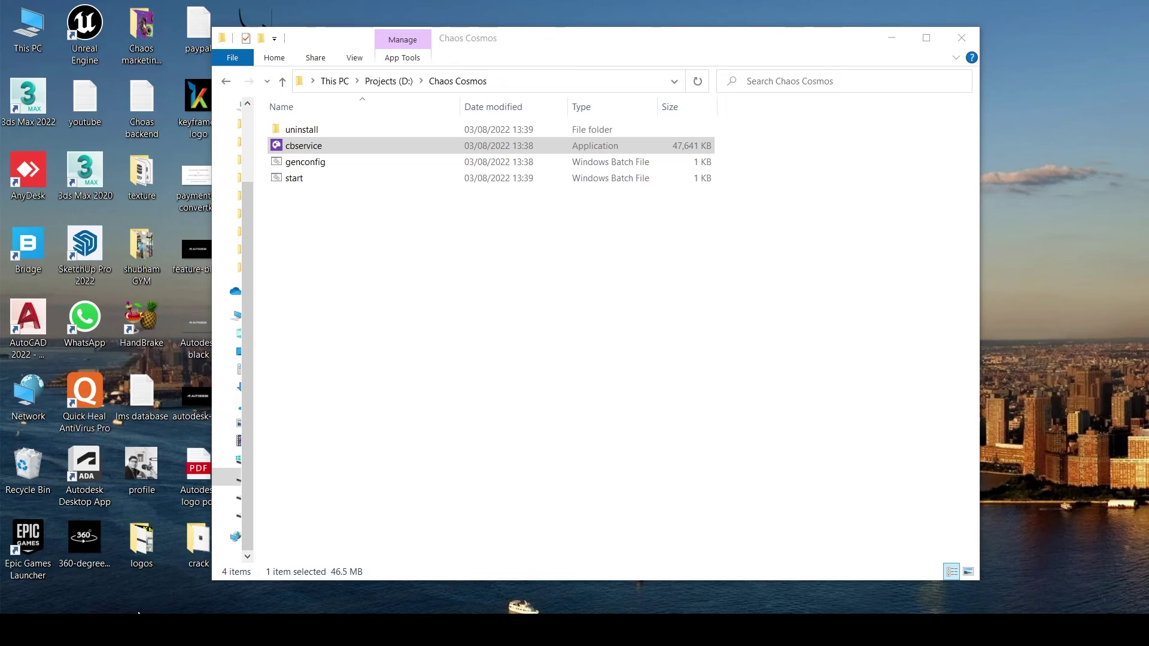
key(super)
text(startup)
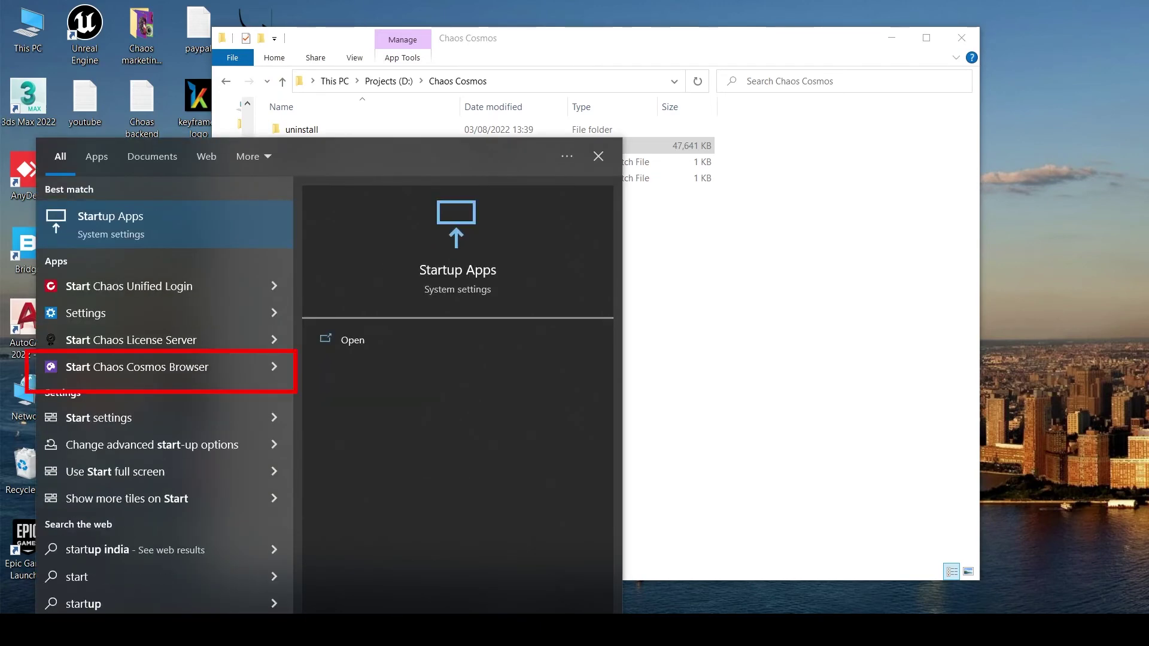
right_click(160, 367)
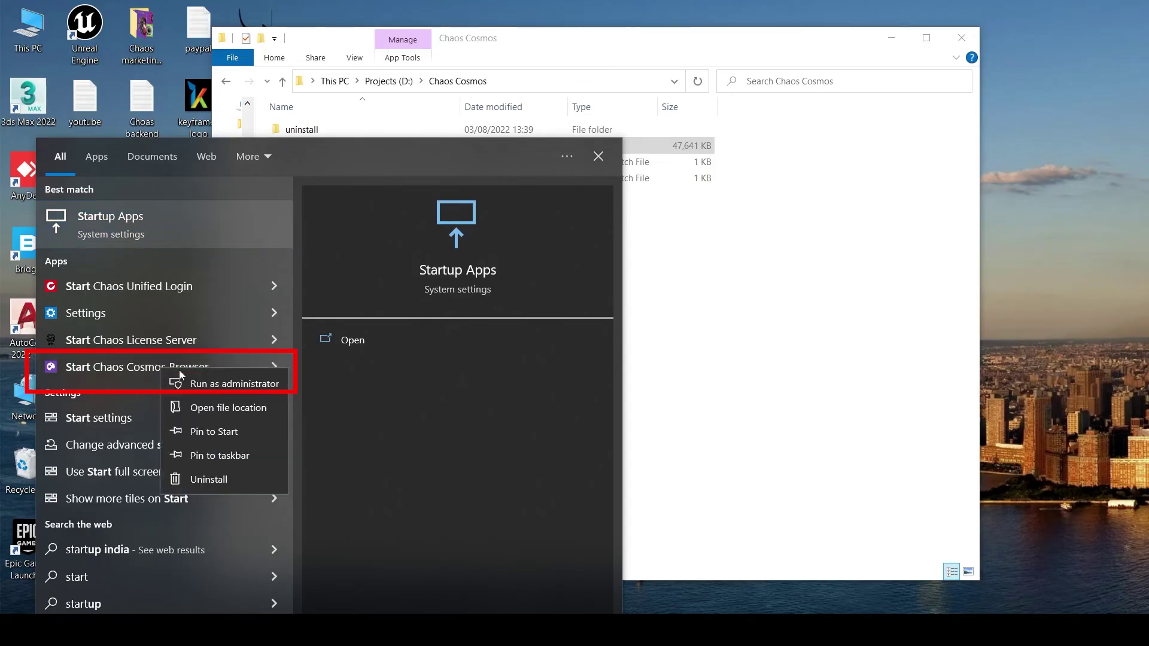
click(199, 386)
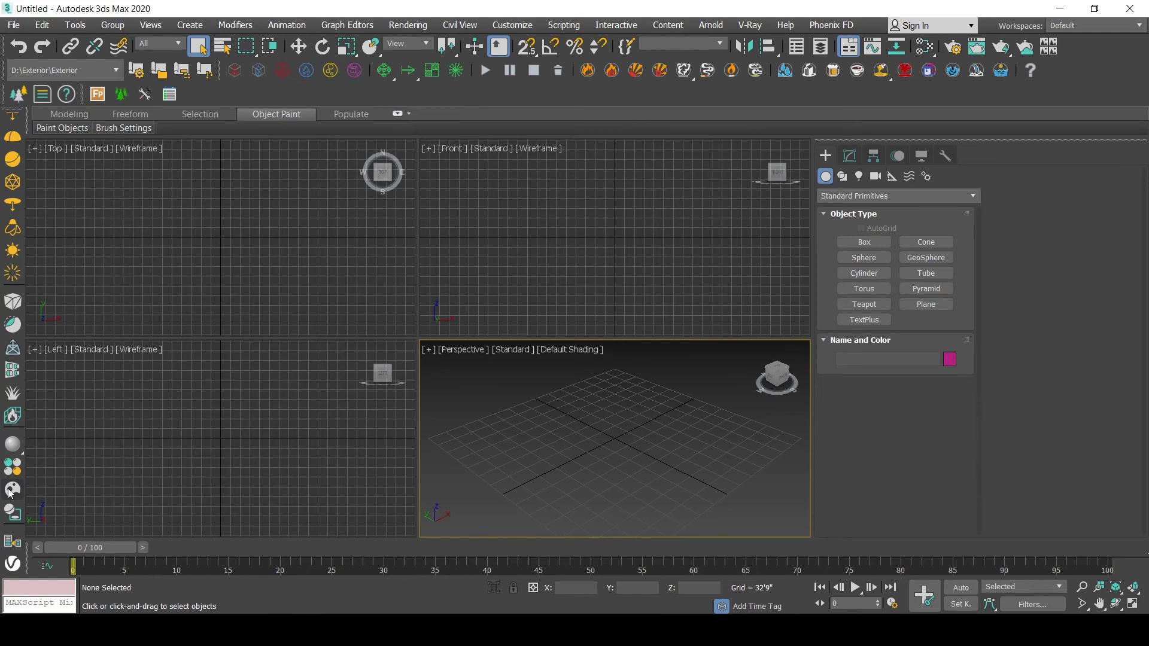
Open Cosmos from the V-Ray toolbar in a floating window and browse its loaded Home categories.
click(12, 491)
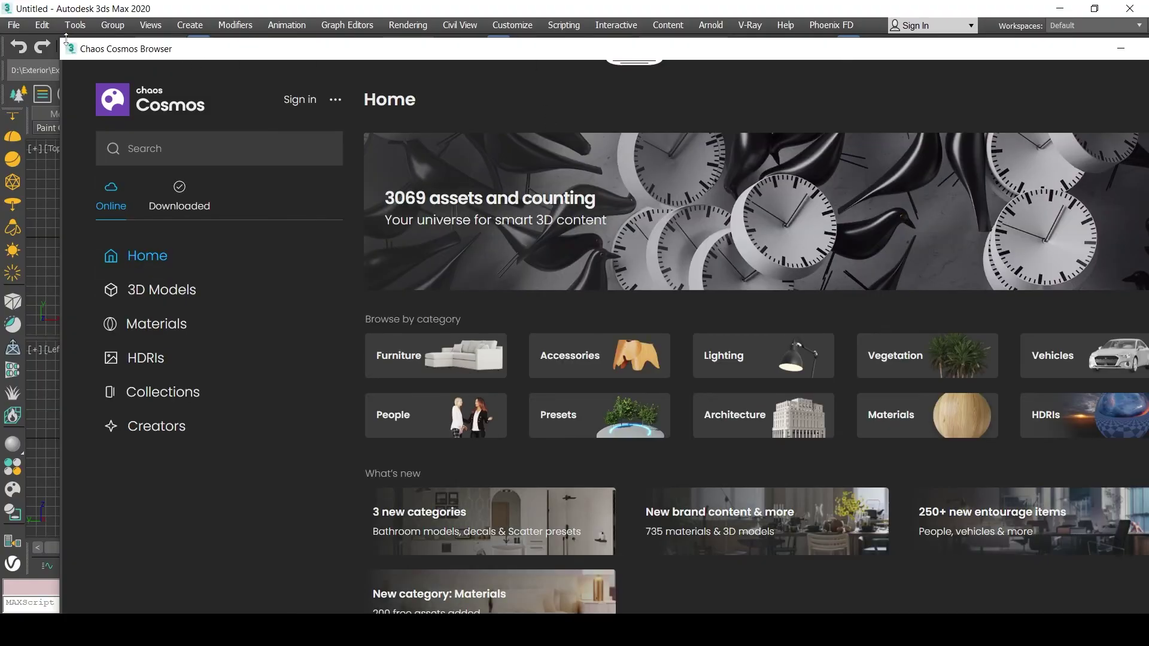
mouse_move(57, 40)
mouse_down()
mouse_move(346, 93)
mouse_move(251, 21)
mouse_up()
scroll(366, 285, down, 1)
scroll(688, 379, down, 3)
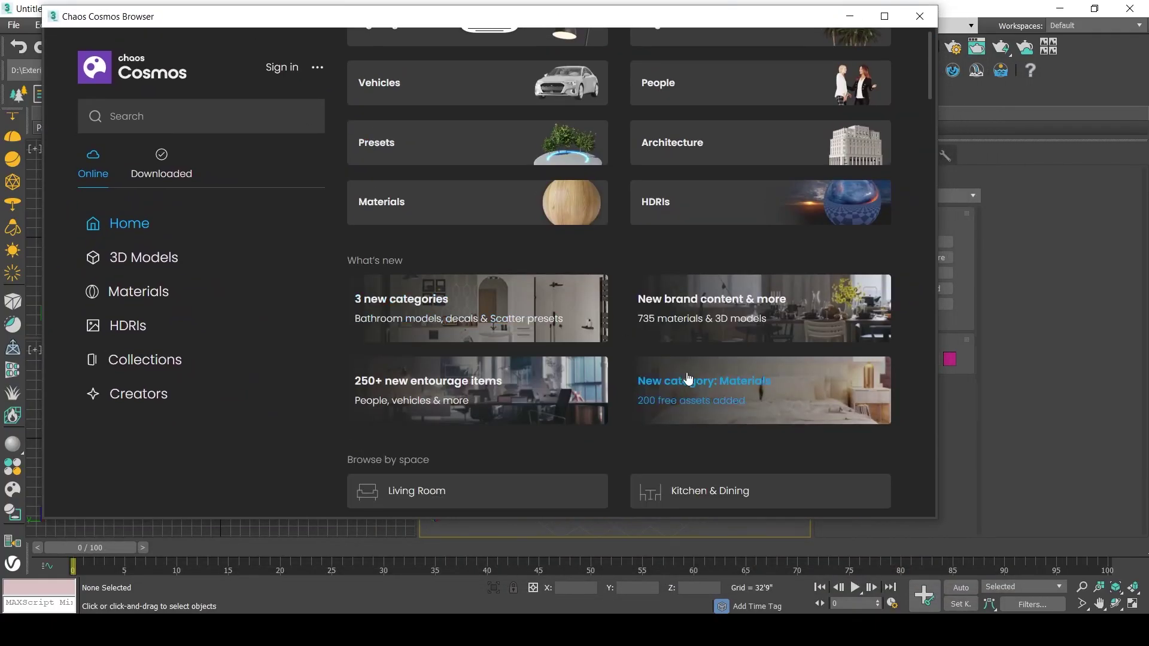
scroll(688, 380, down, 2)
scroll(561, 412, down, 3)
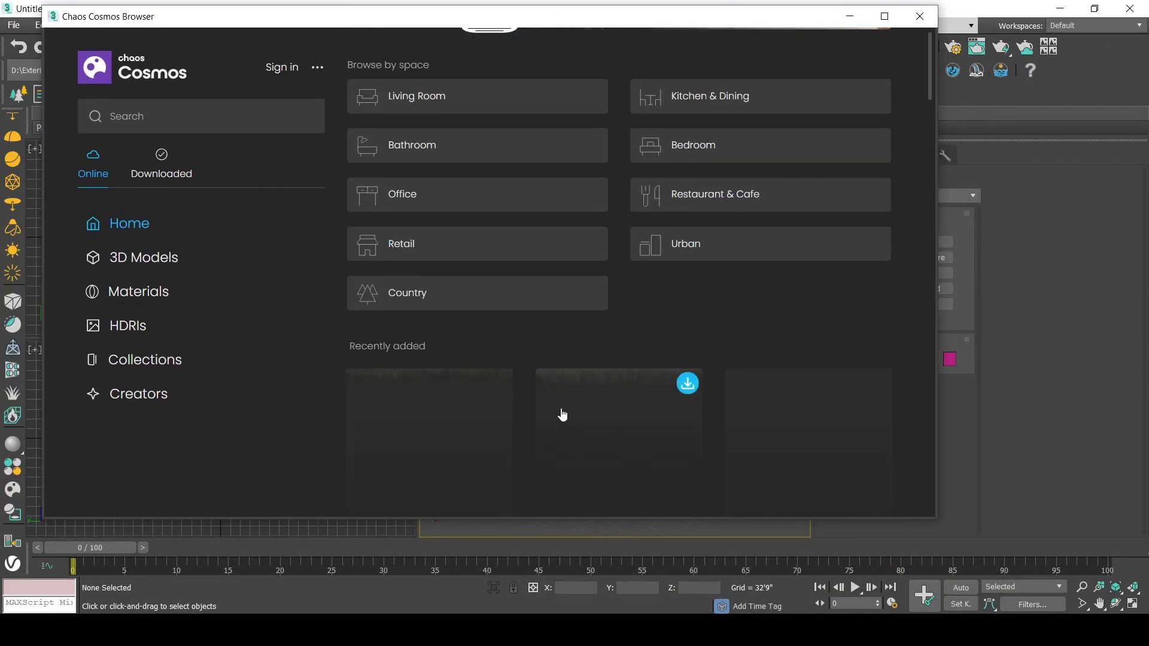
scroll(562, 414, down, 2)
scroll(562, 414, up, 5)
scroll(562, 413, up, 5)
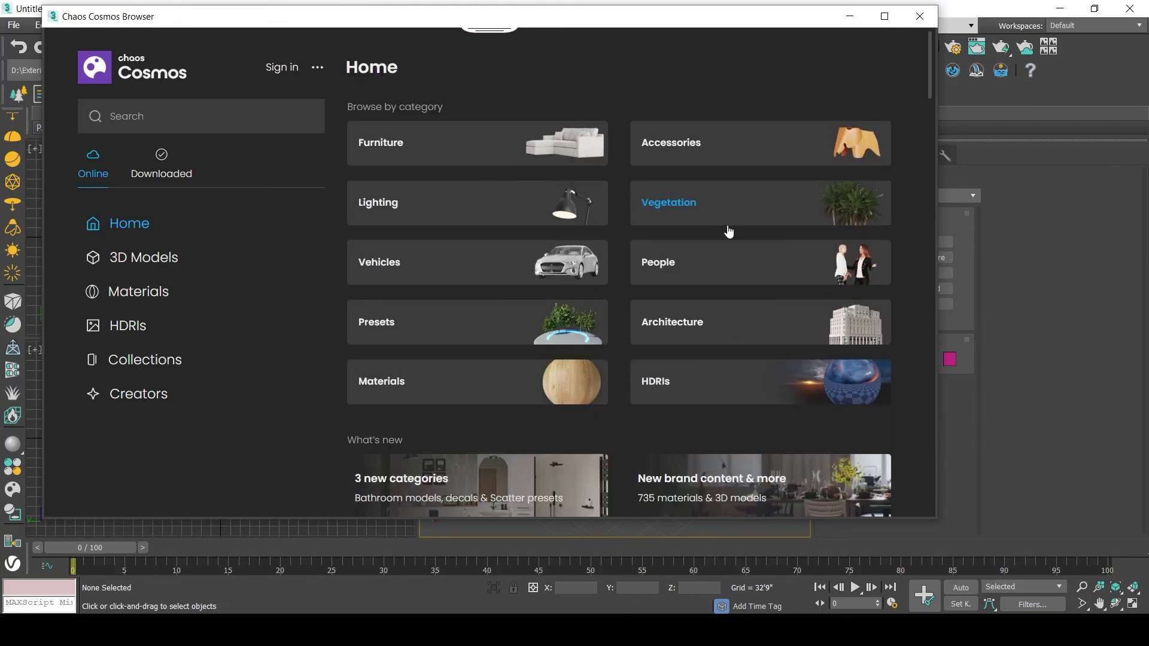
key(super)
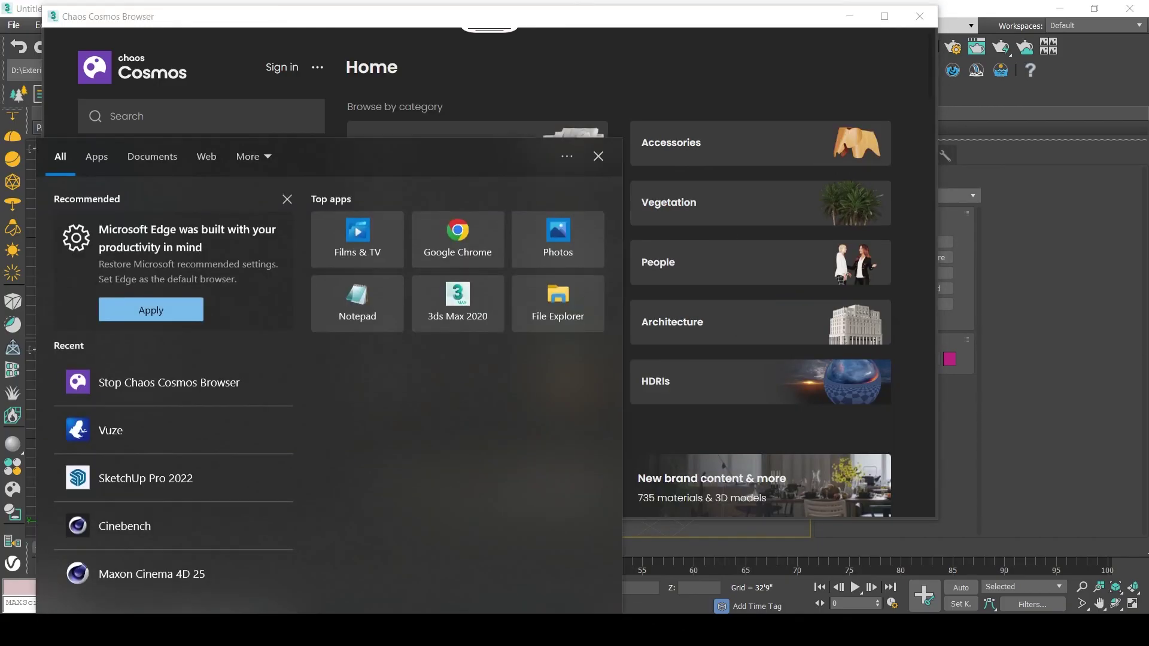
Launch SketchUp Pro 2022 via a 'ske' search, minimize Cosmos and 3ds Max, and pick the Simple template.
text(ske)
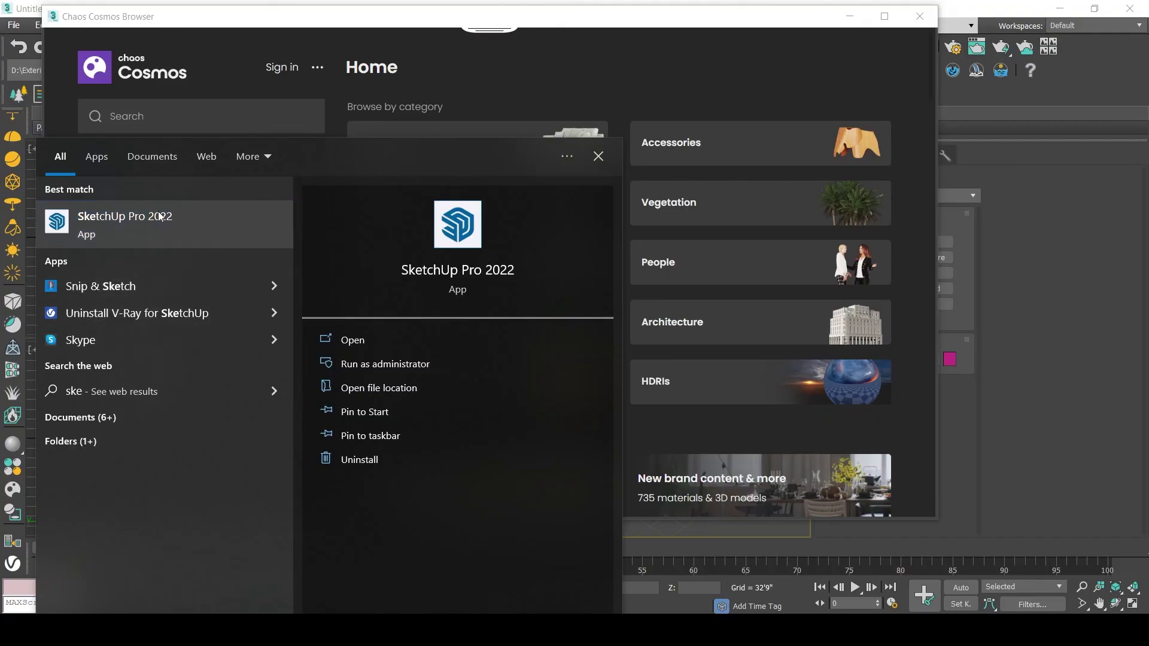
click(737, 106)
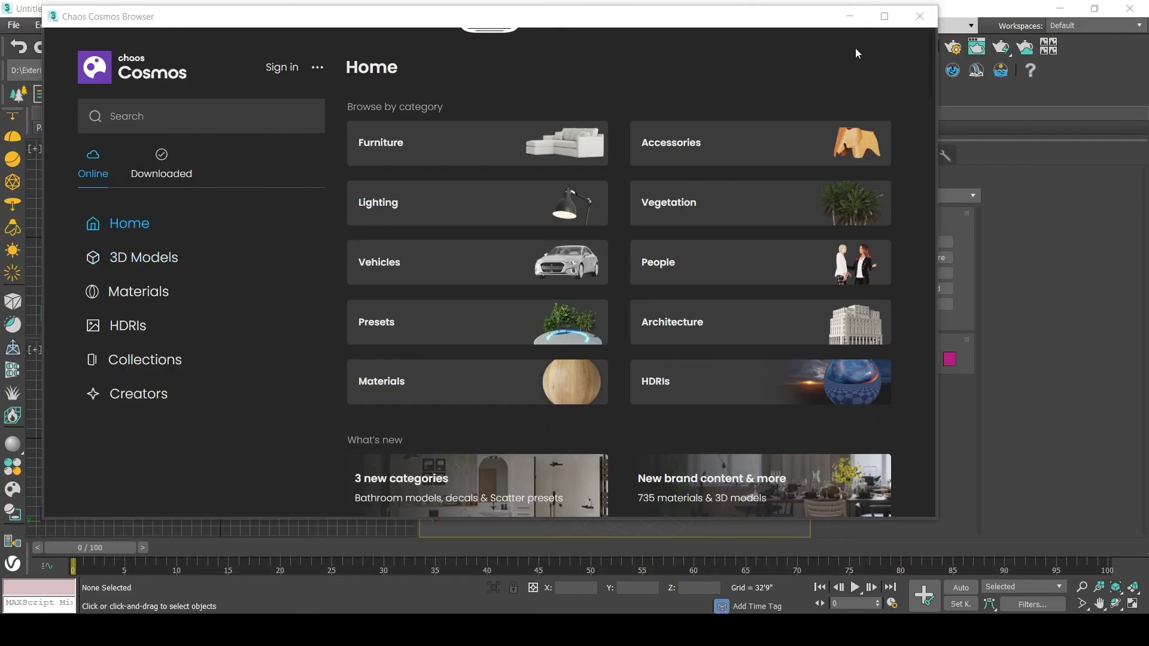
click(852, 18)
click(1057, 8)
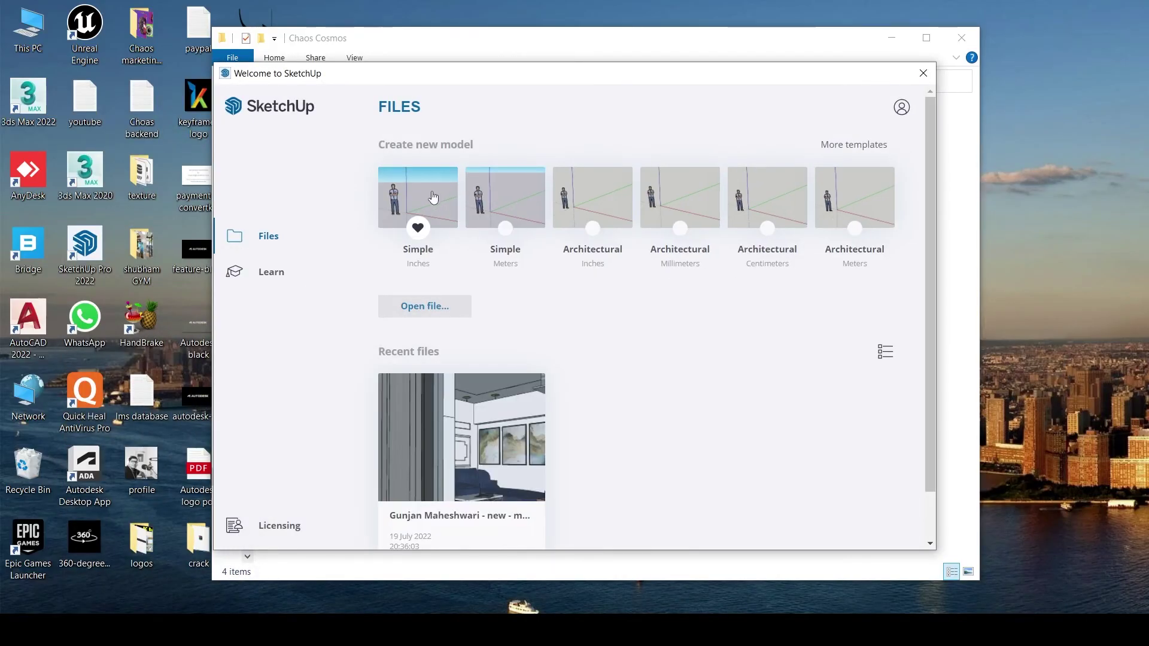
click(436, 197)
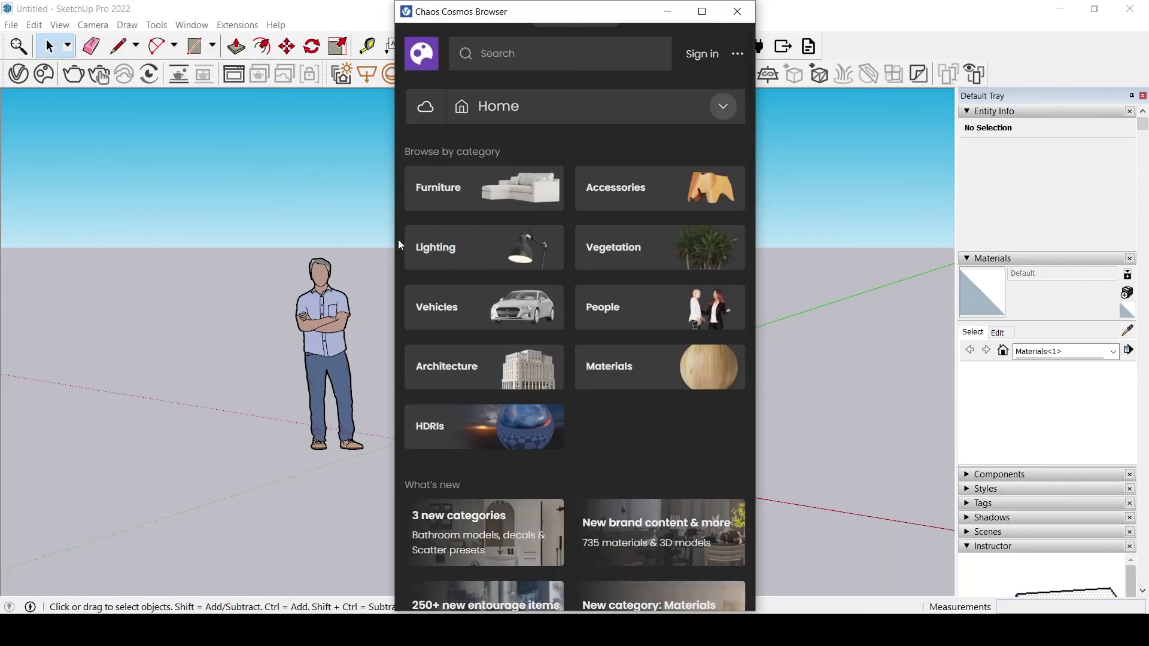
Widen the Chaos Cosmos Browser window leftward so its sidebar with Home, 3D Models, Materials and HDRIs appears.
drag(396, 245, 63, 239)
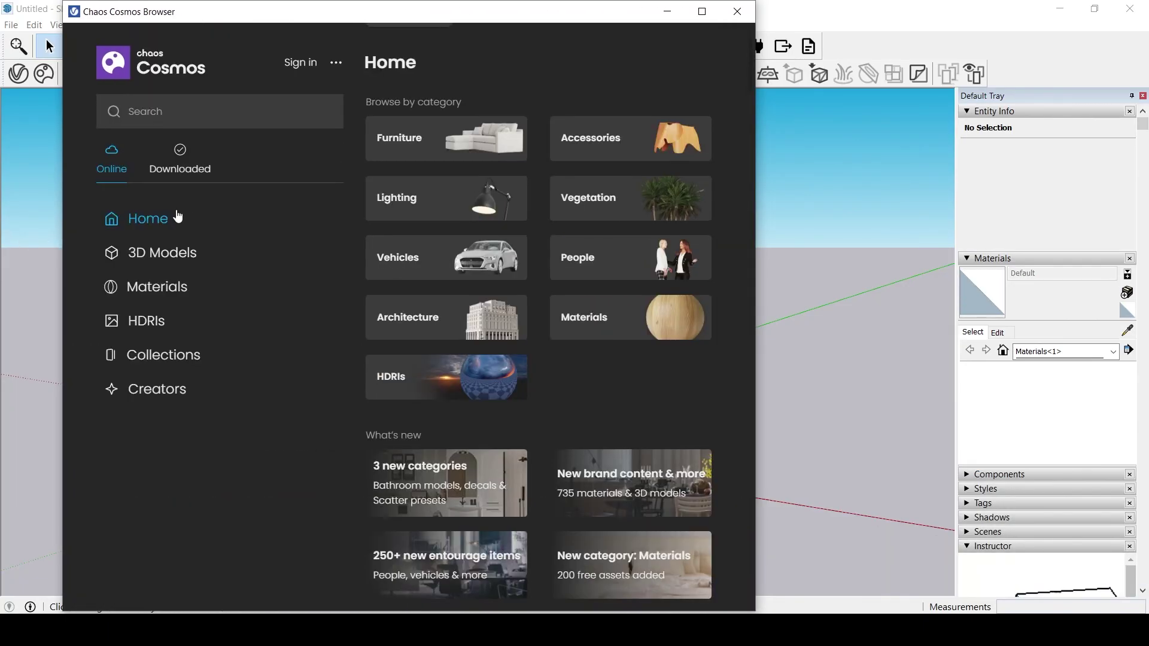